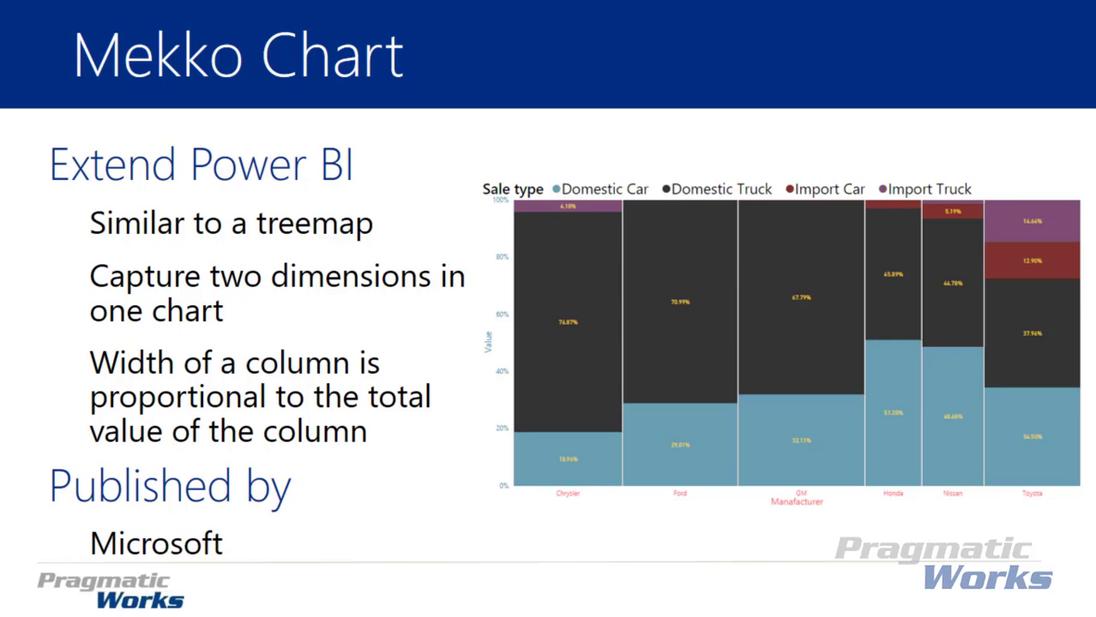
# - Move to the Mekko Chart demo slide and view the Mekko Chart details in the Visuals Gallery
pyautogui.press('Right')
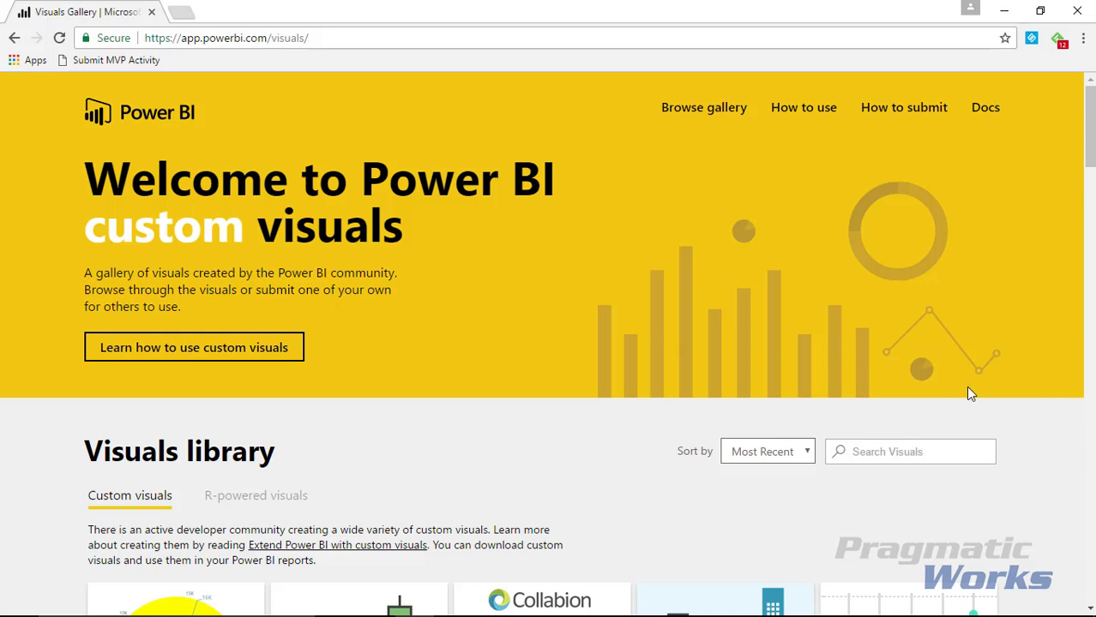
pyautogui.scroll(-12, 969, 393)
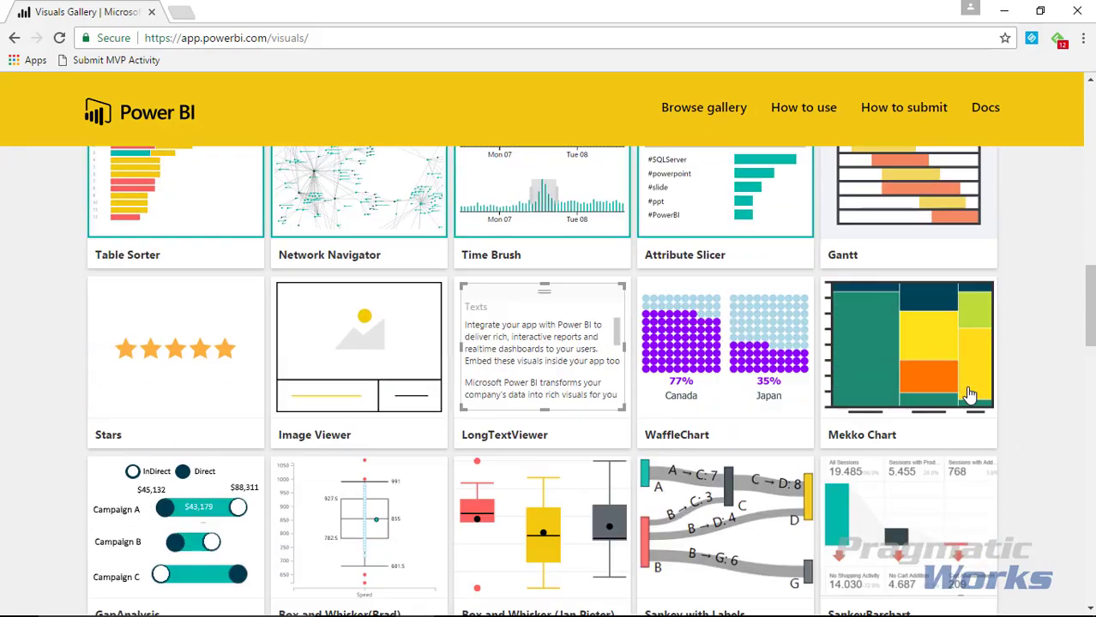
pyautogui.scroll(-4, 969, 393)
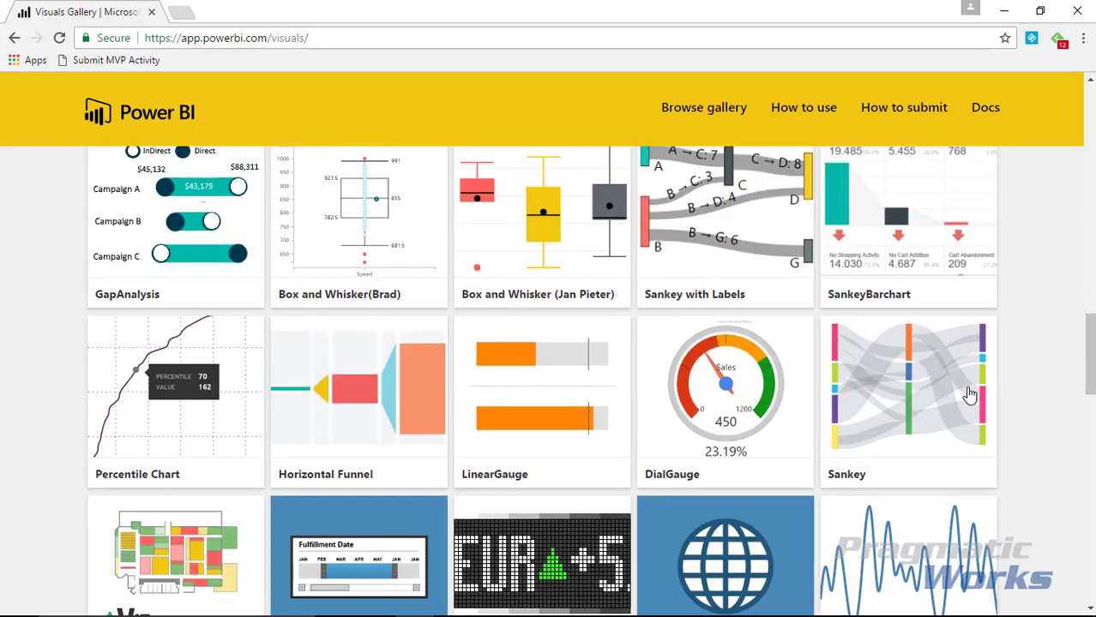
pyautogui.scroll(-3, 969, 393)
pyautogui.scroll(5, 970, 391)
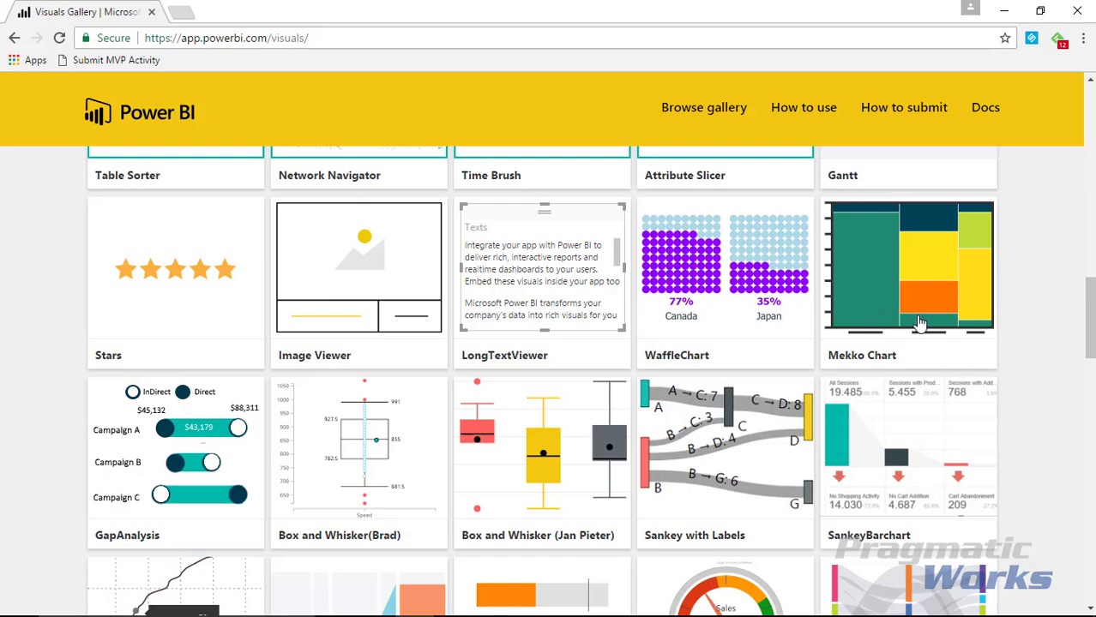
pyautogui.click(917, 294)
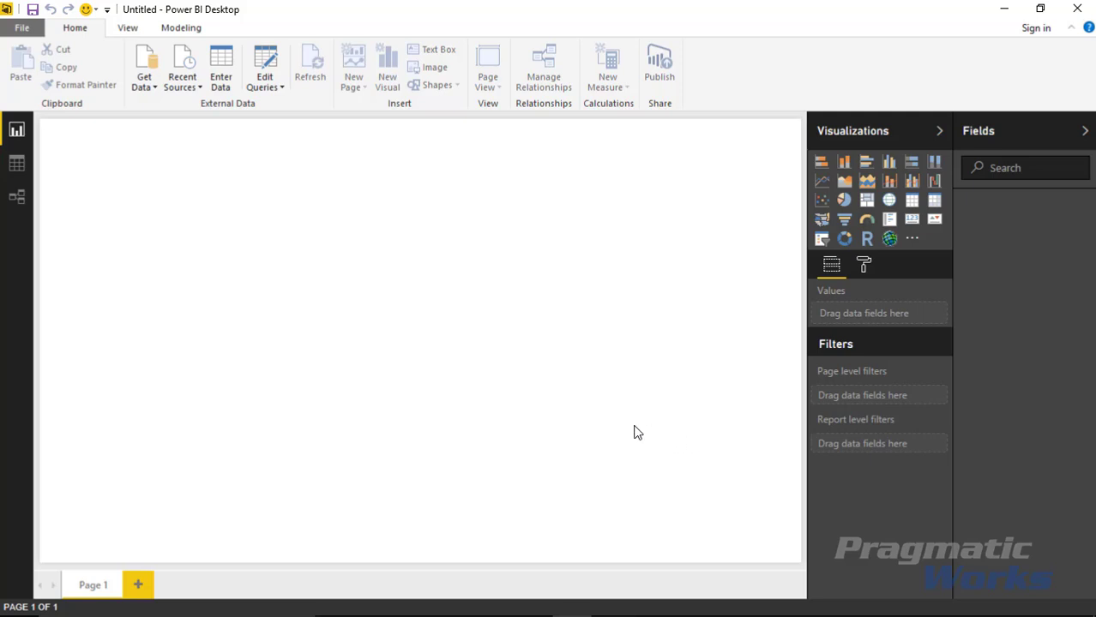
# - Load the By Category table from the Country Sales.xlsx Excel workbook
pyautogui.click(145, 67)
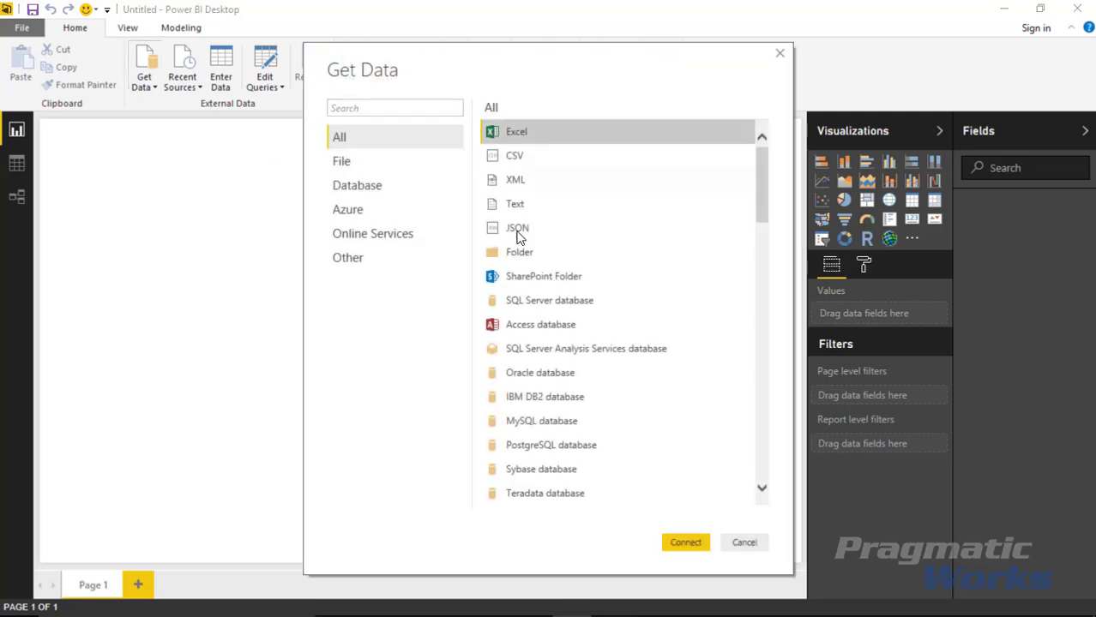
pyautogui.click(677, 545)
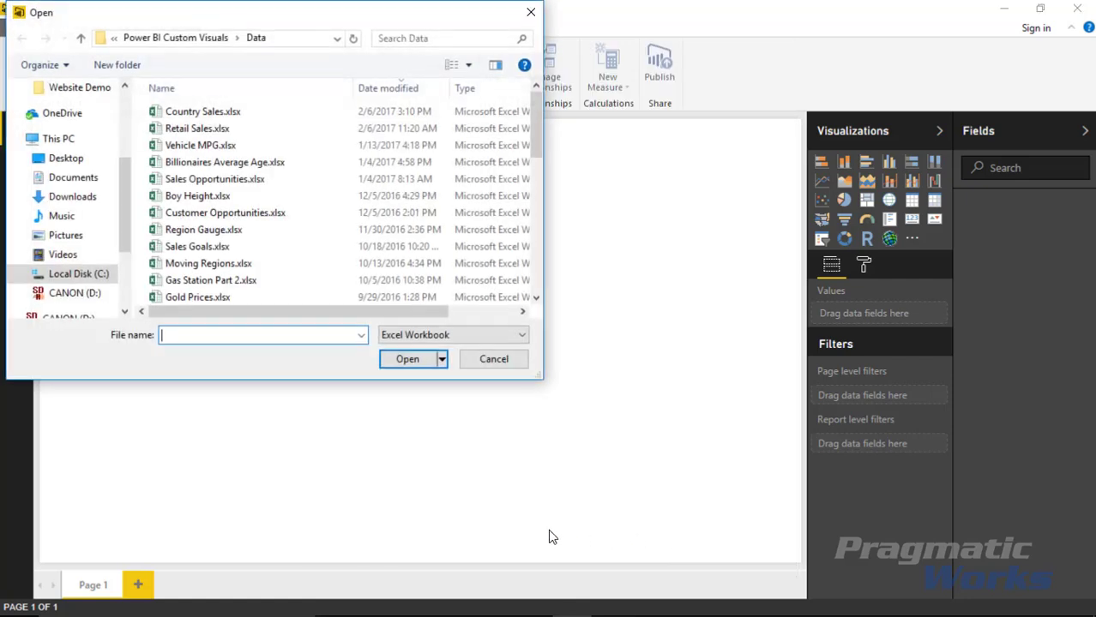
pyautogui.click(205, 112)
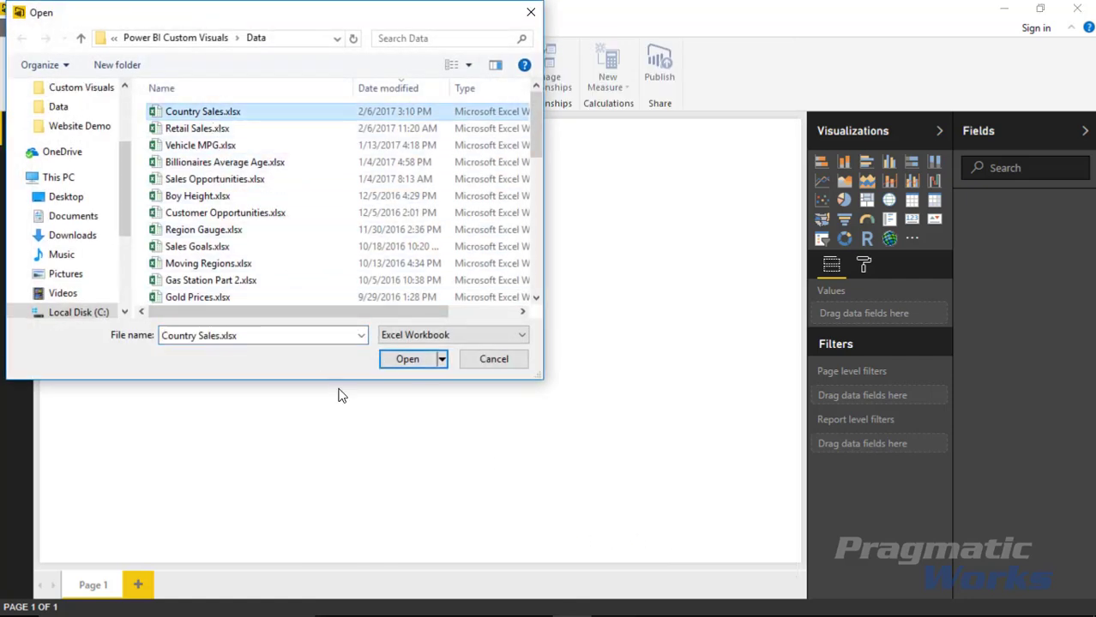
pyautogui.click(408, 360)
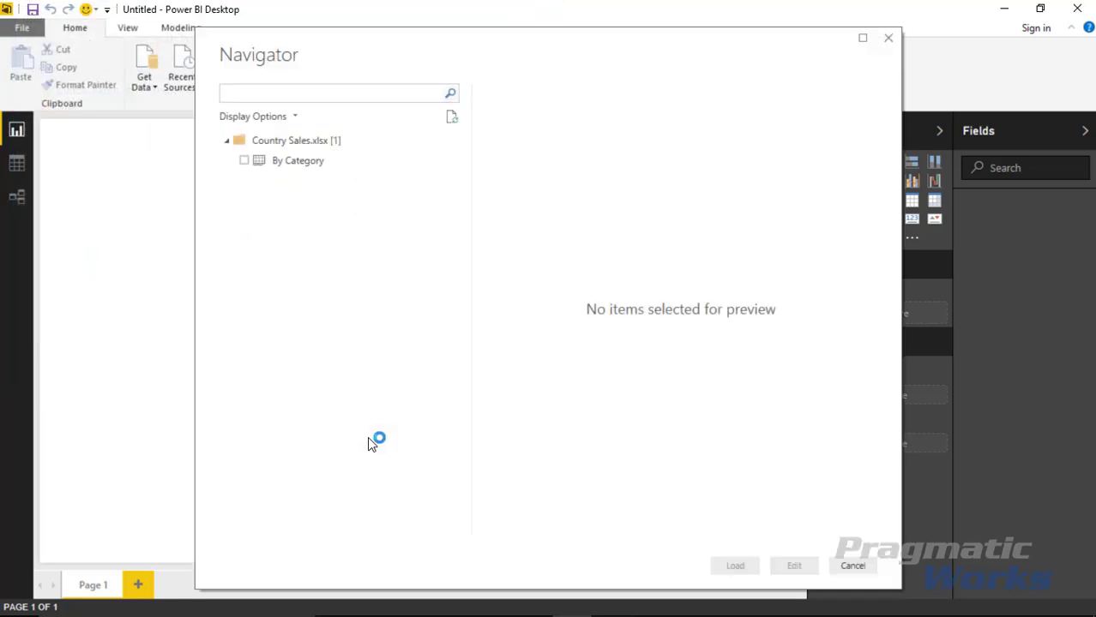
pyautogui.click(244, 161)
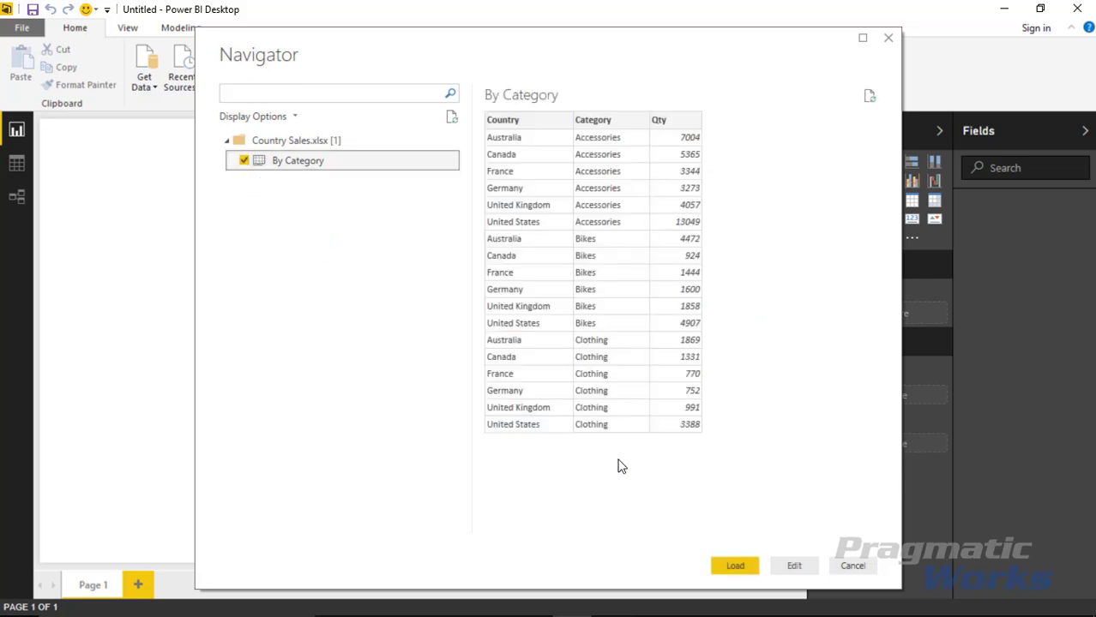
pyautogui.click(737, 567)
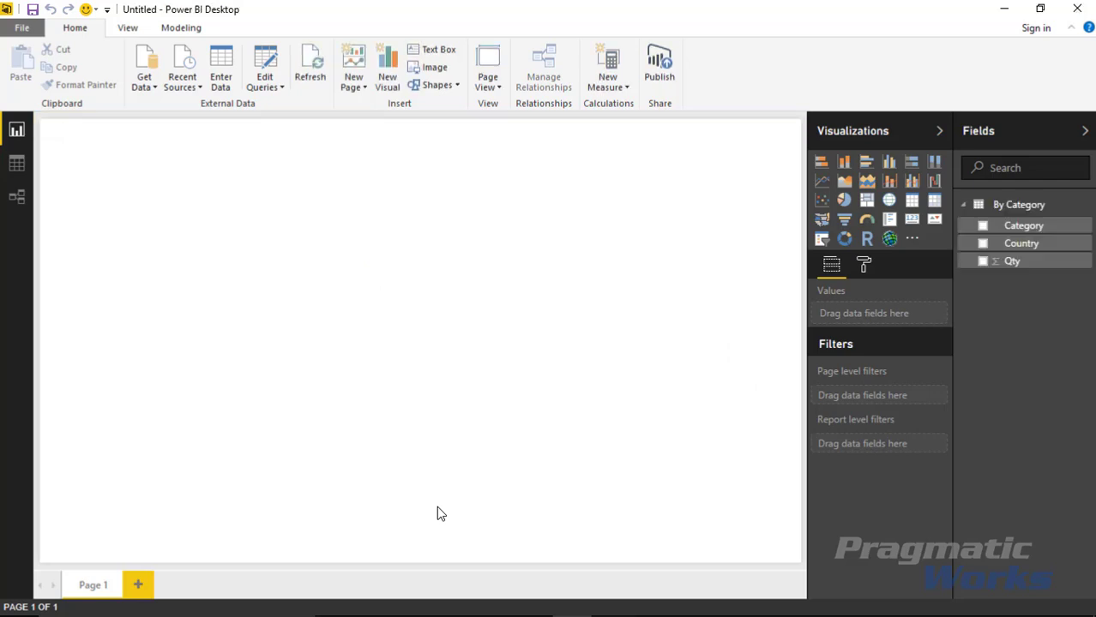
# - Import the MekkoChart.1.7.13.pbiviz custom visual from the Custom Visuals folder
pyautogui.click(914, 243)
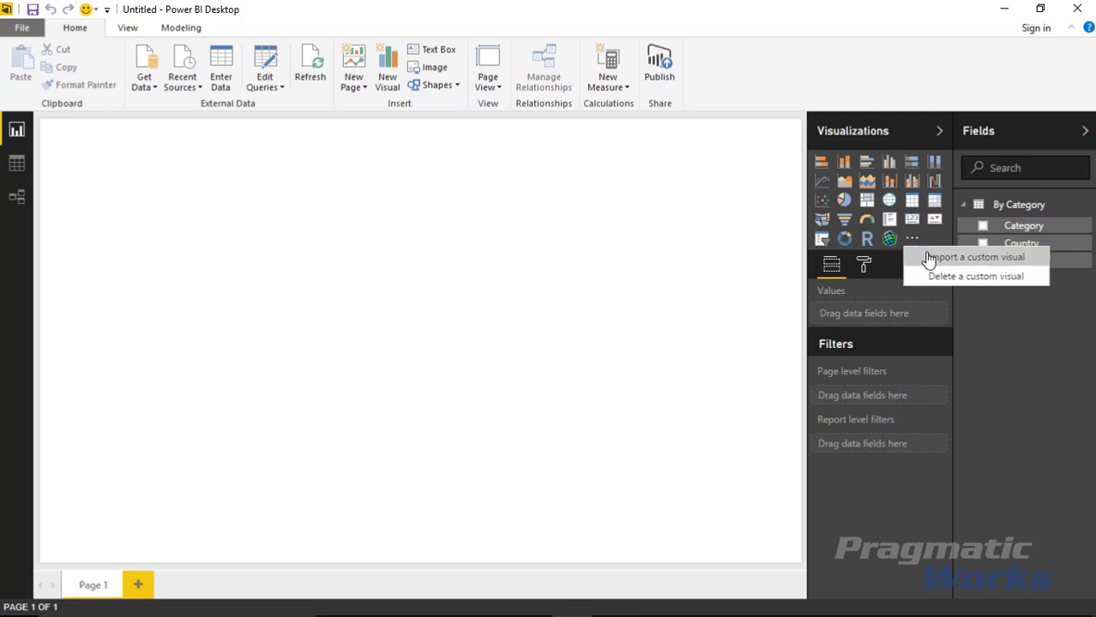
pyautogui.click(928, 258)
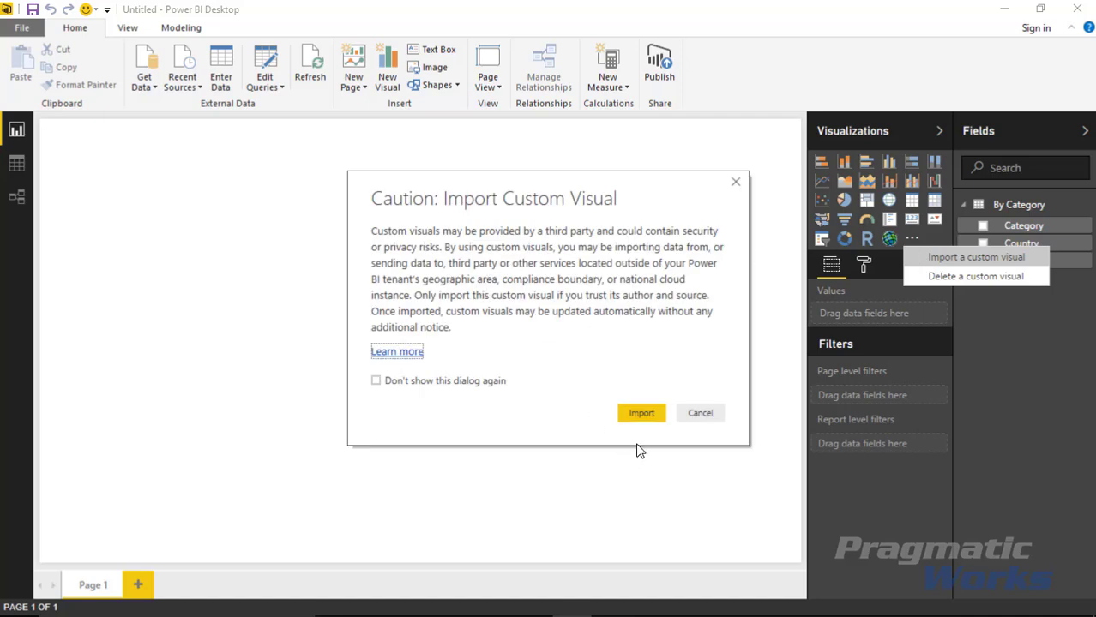
pyautogui.click(643, 415)
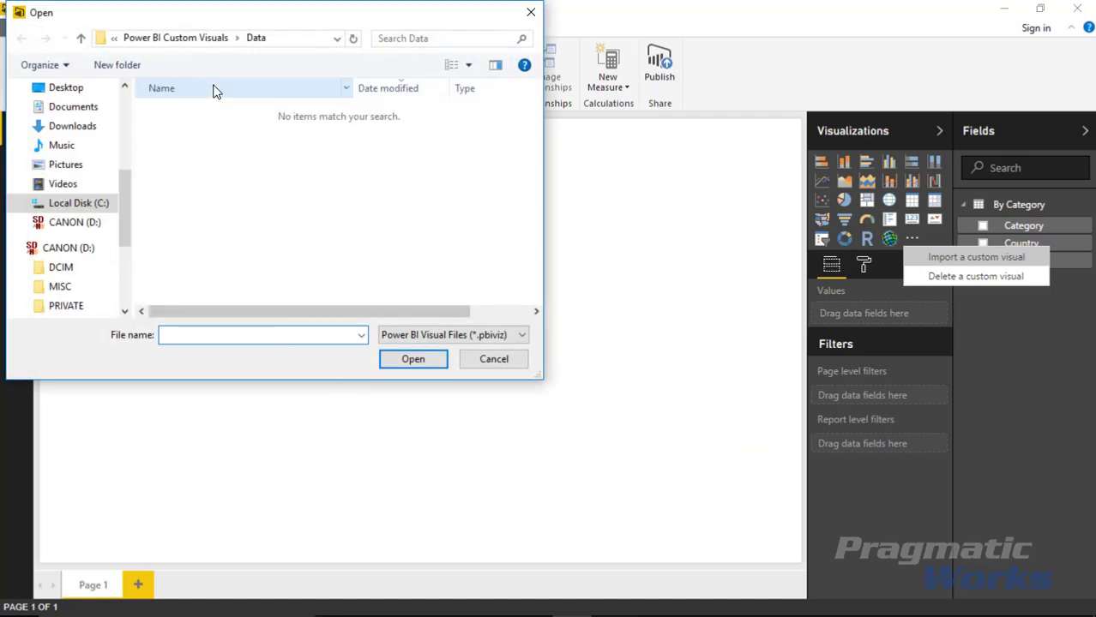
pyautogui.click(207, 42)
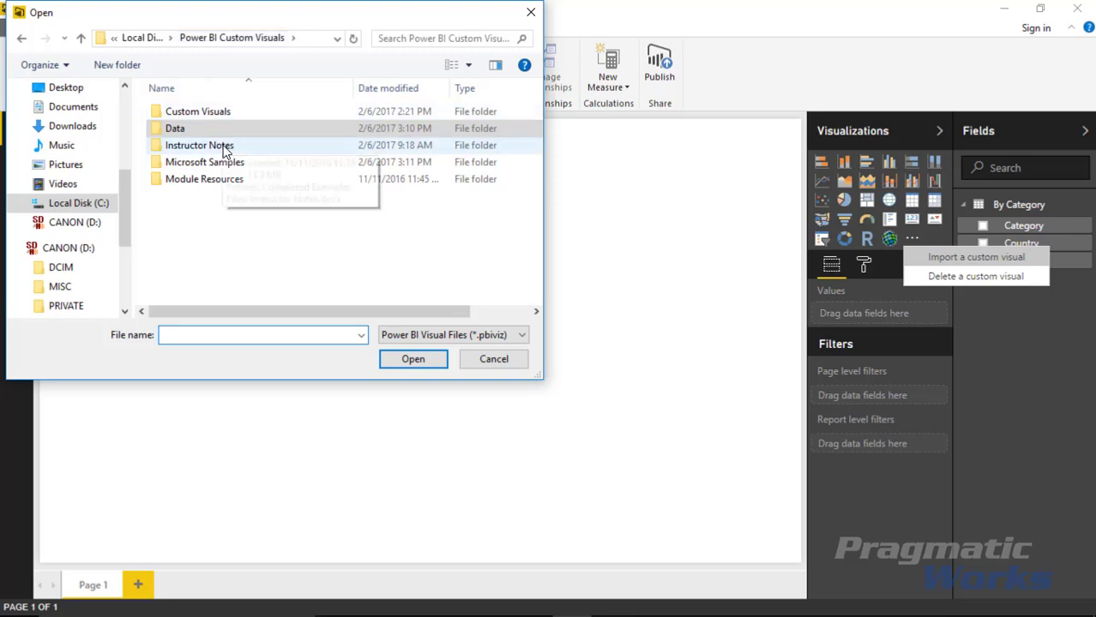
pyautogui.click(219, 116)
pyautogui.doubleClick(220, 115)
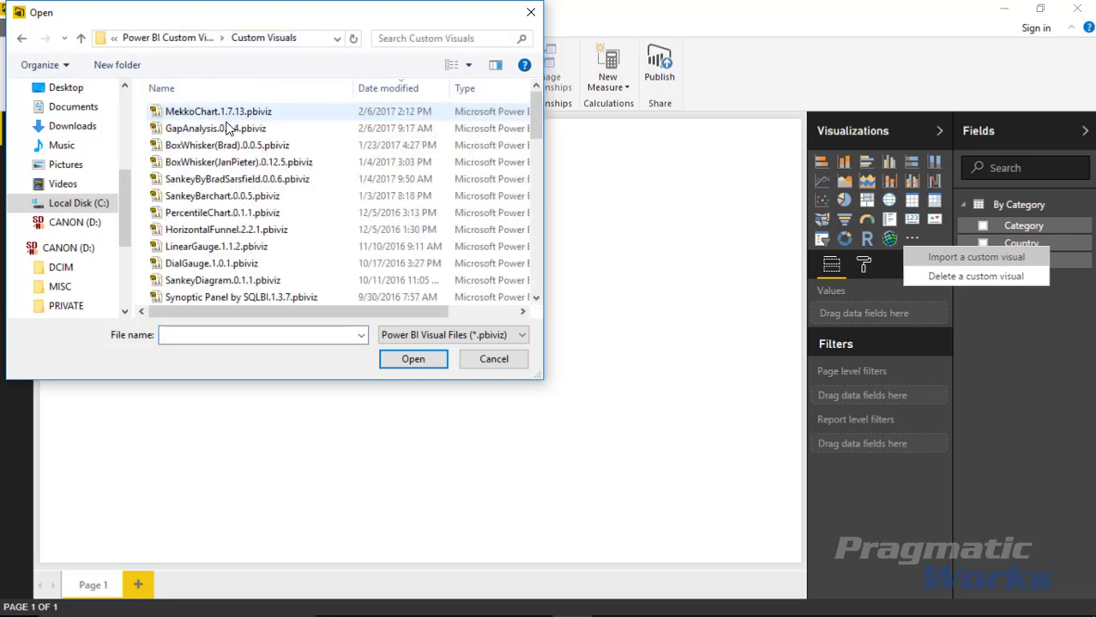
pyautogui.click(170, 115)
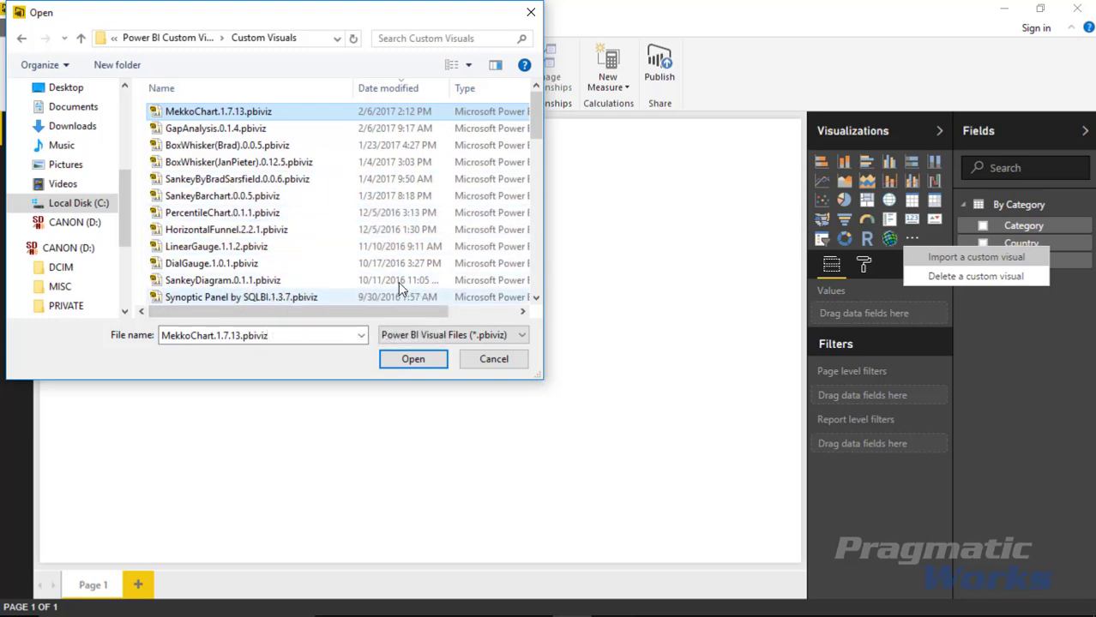
pyautogui.click(400, 361)
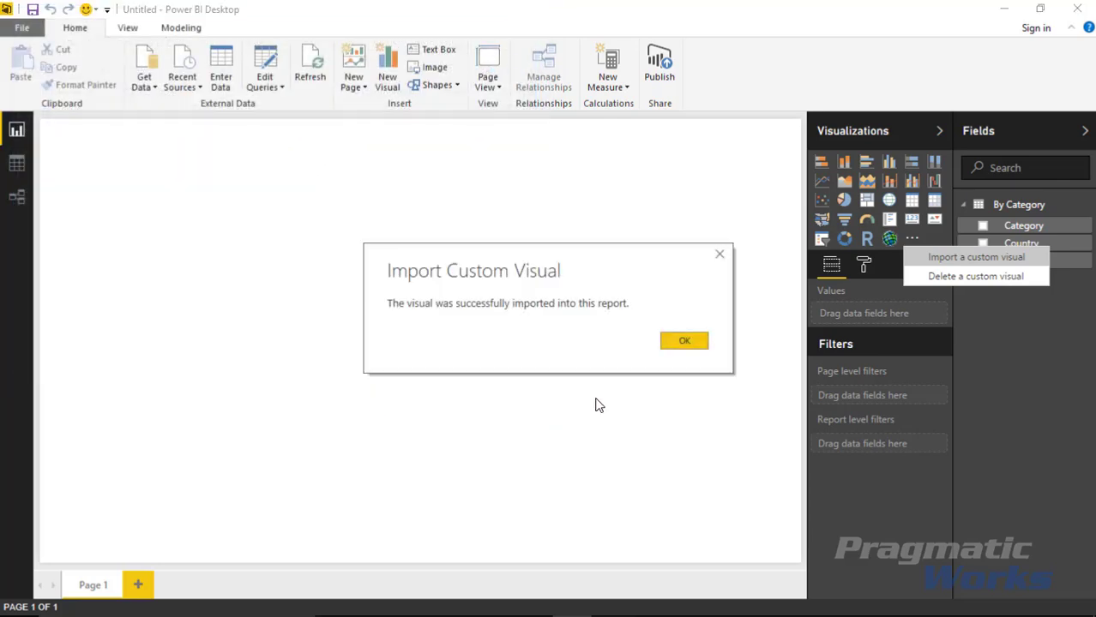
pyautogui.click(676, 351)
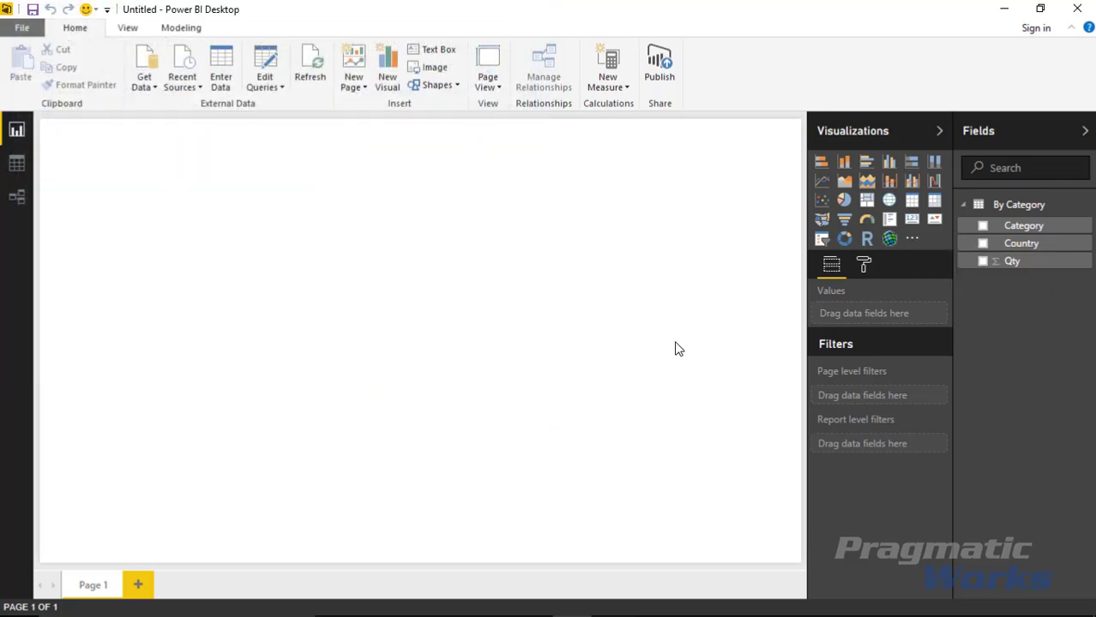
# - Add an empty Mekko Chart and enlarge it over the page's left half
pyautogui.click(911, 239)
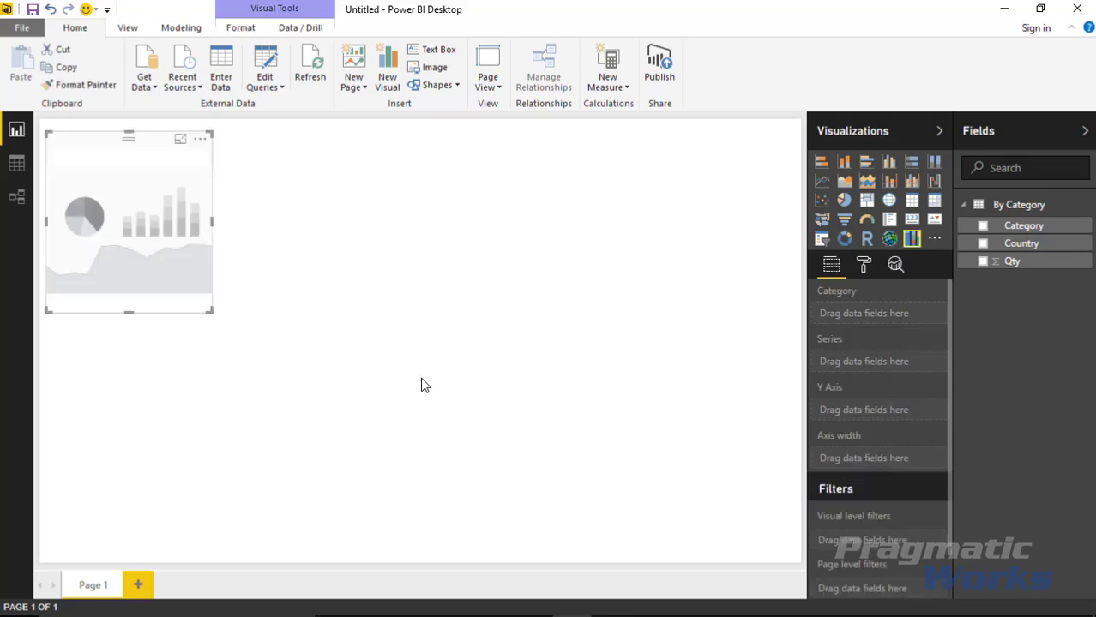
pyautogui.moveTo(227, 330); pyautogui.dragTo(543, 559)
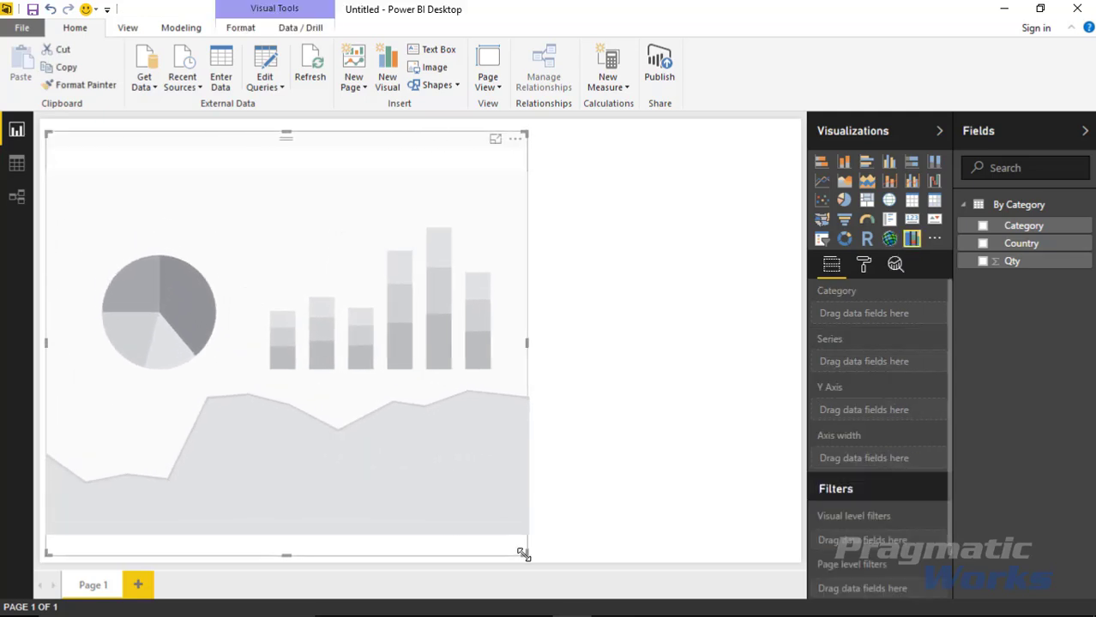
pyautogui.click(672, 352)
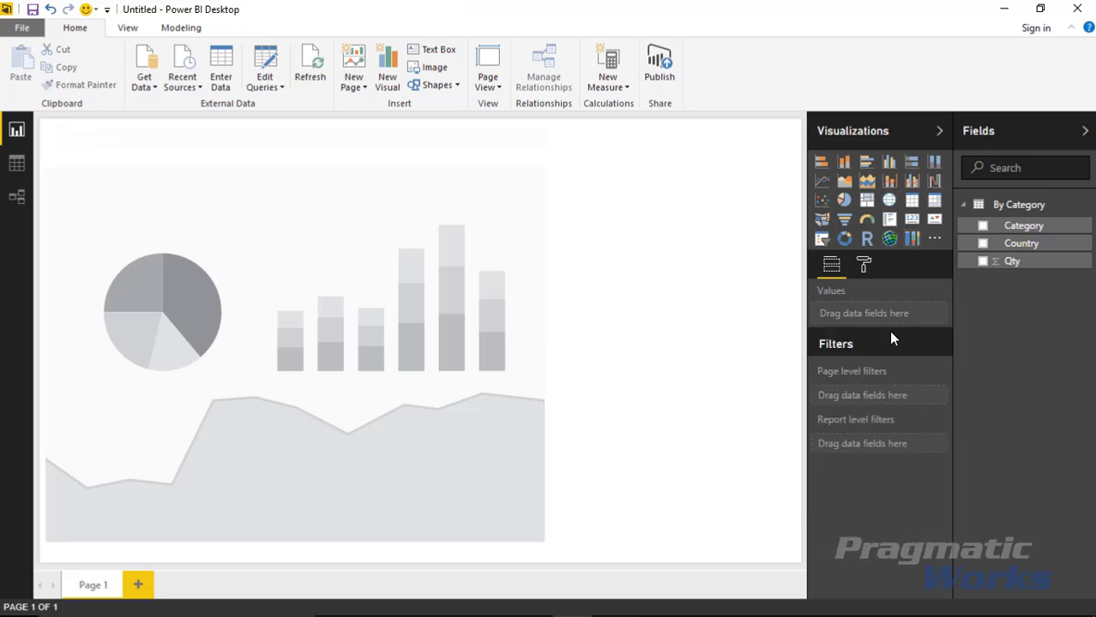
# - Add a full-height Category, Country, Qty table with text size 11 beside the chart
pyautogui.click(982, 226)
pyautogui.click(983, 243)
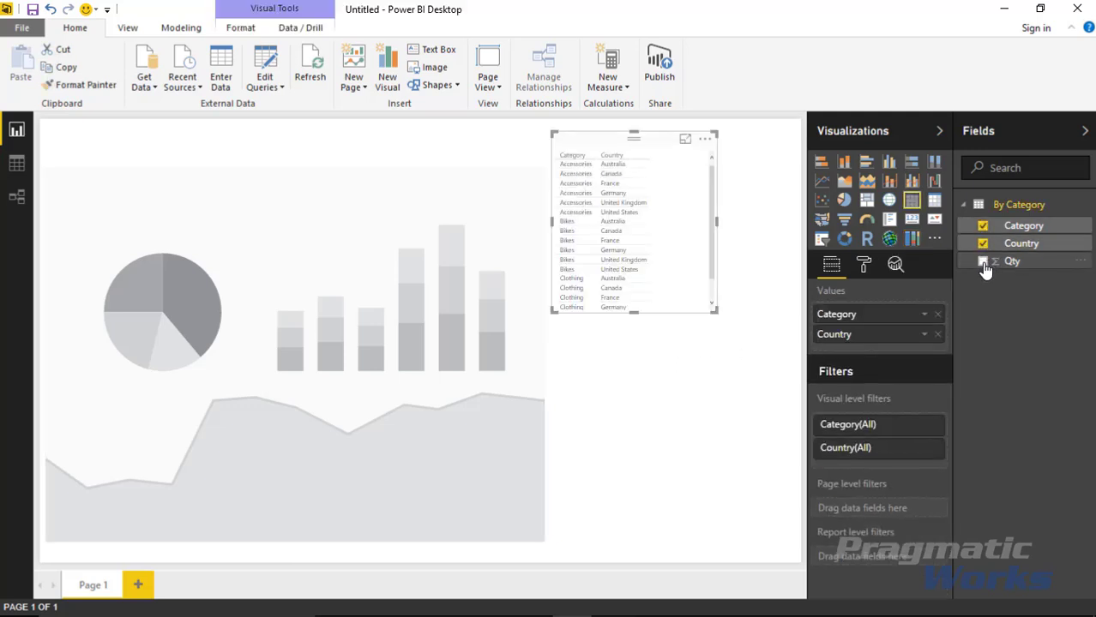
pyautogui.click(983, 262)
pyautogui.click(863, 265)
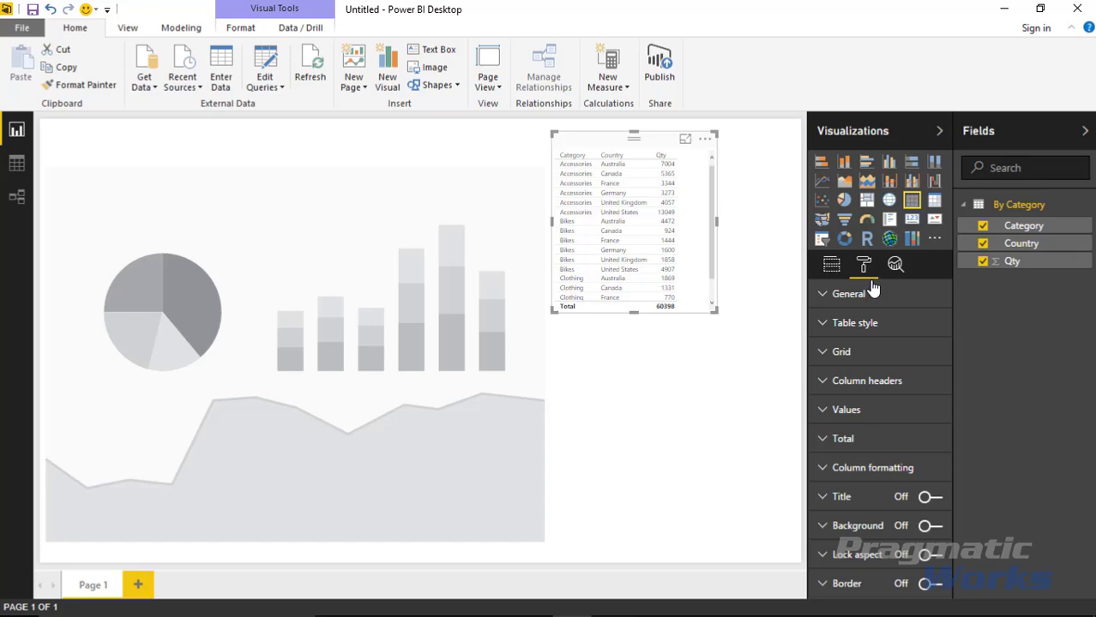
pyautogui.click(823, 296)
pyautogui.moveTo(892, 350); pyautogui.dragTo(900, 354)
pyautogui.moveTo(714, 312); pyautogui.dragTo(786, 492)
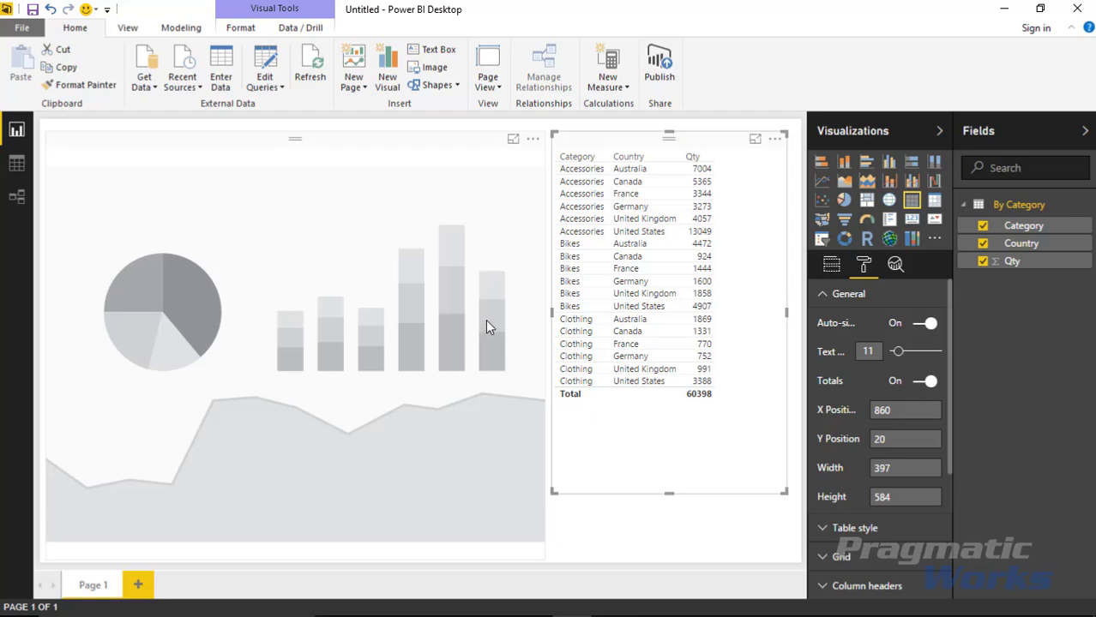
pyautogui.click(485, 257)
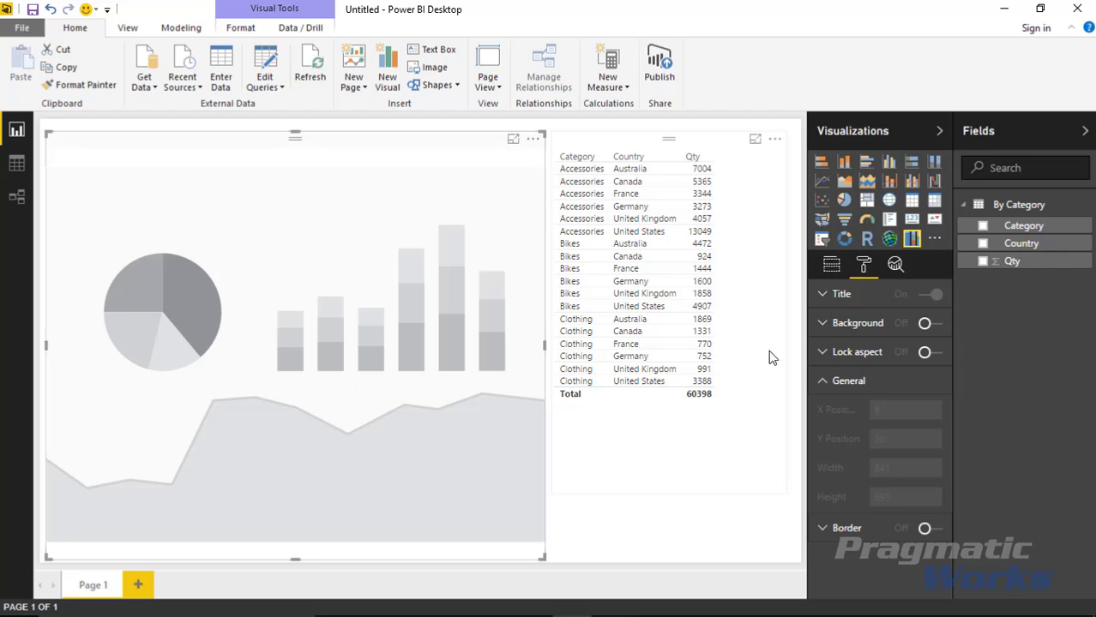
# - Map Category, Country as series, and Qty to both the Y axis and column width
pyautogui.click(831, 266)
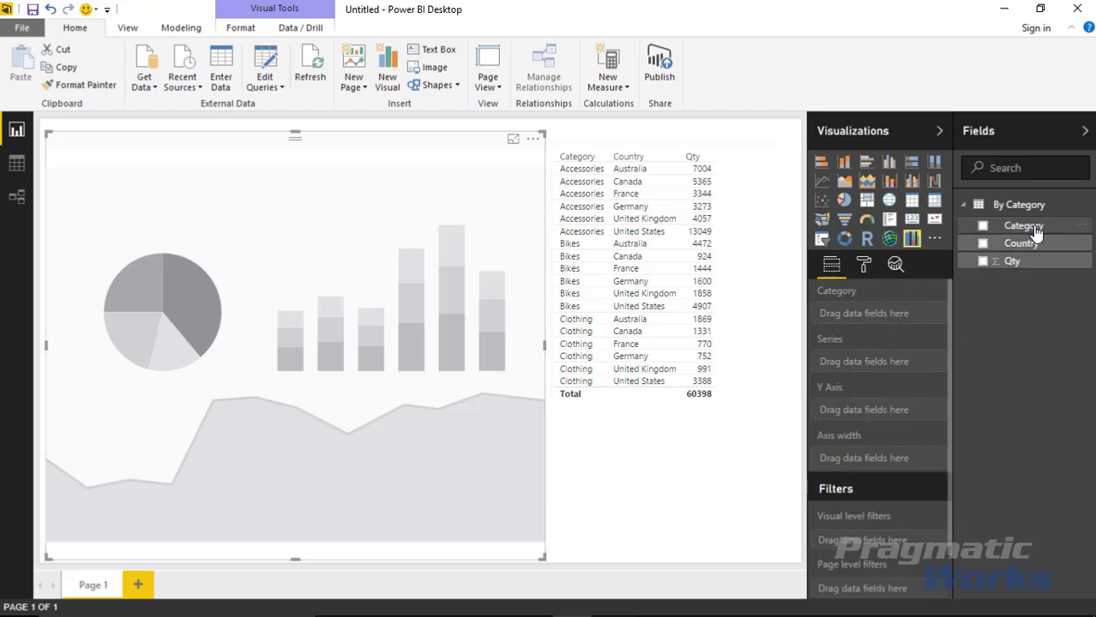
pyautogui.moveTo(1040, 234); pyautogui.dragTo(881, 309)
pyautogui.moveTo(1023, 233); pyautogui.dragTo(924, 317)
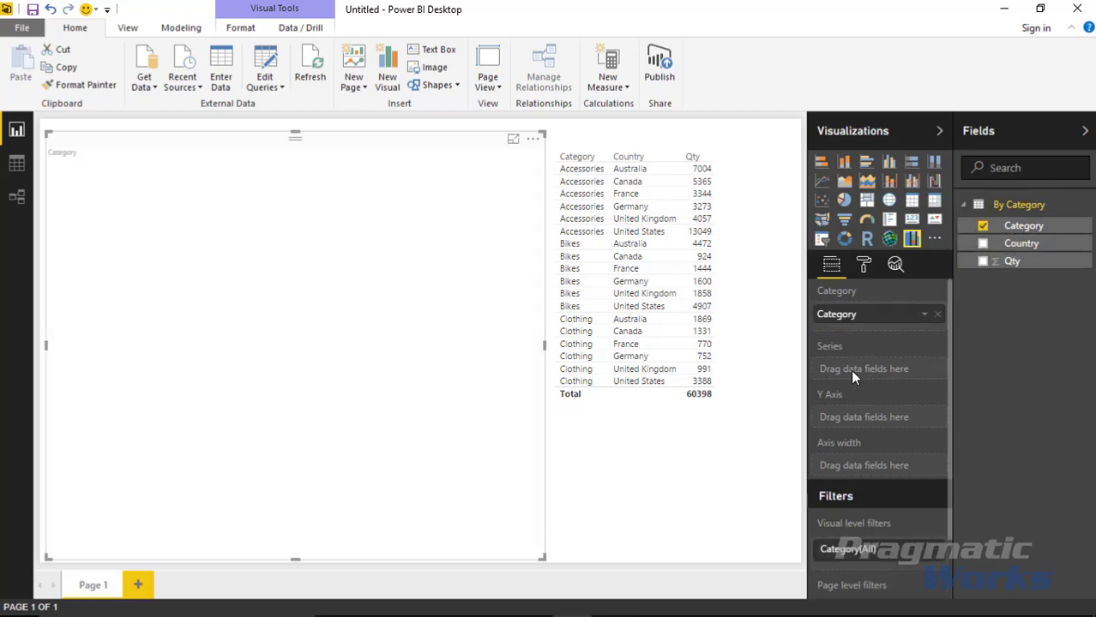
pyautogui.moveTo(1020, 244); pyautogui.dragTo(931, 370)
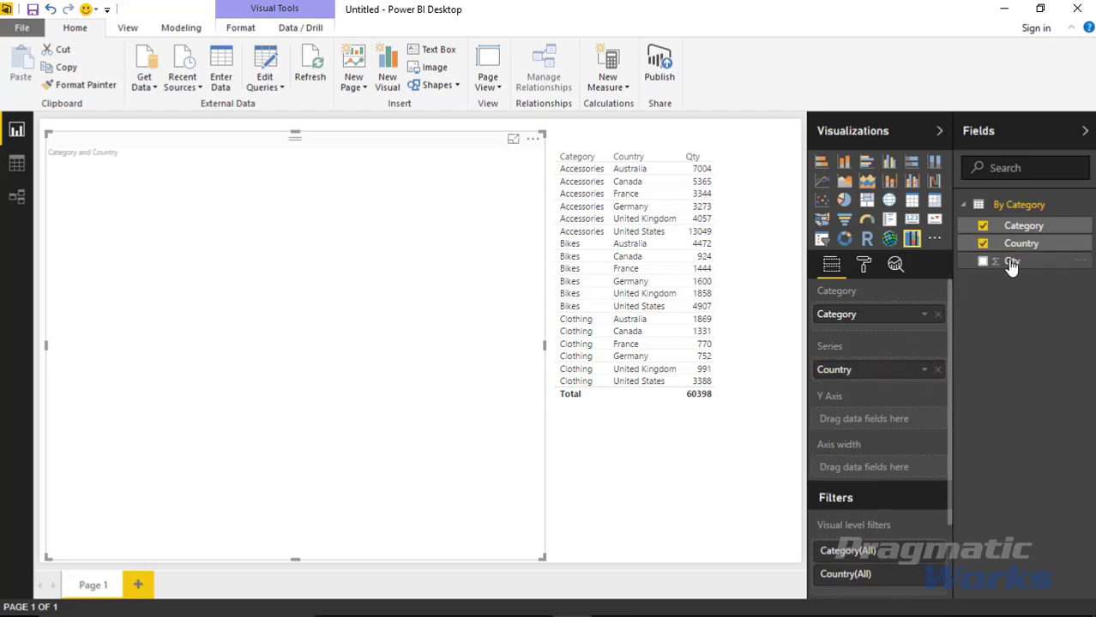
pyautogui.moveTo(1010, 262); pyautogui.dragTo(876, 429)
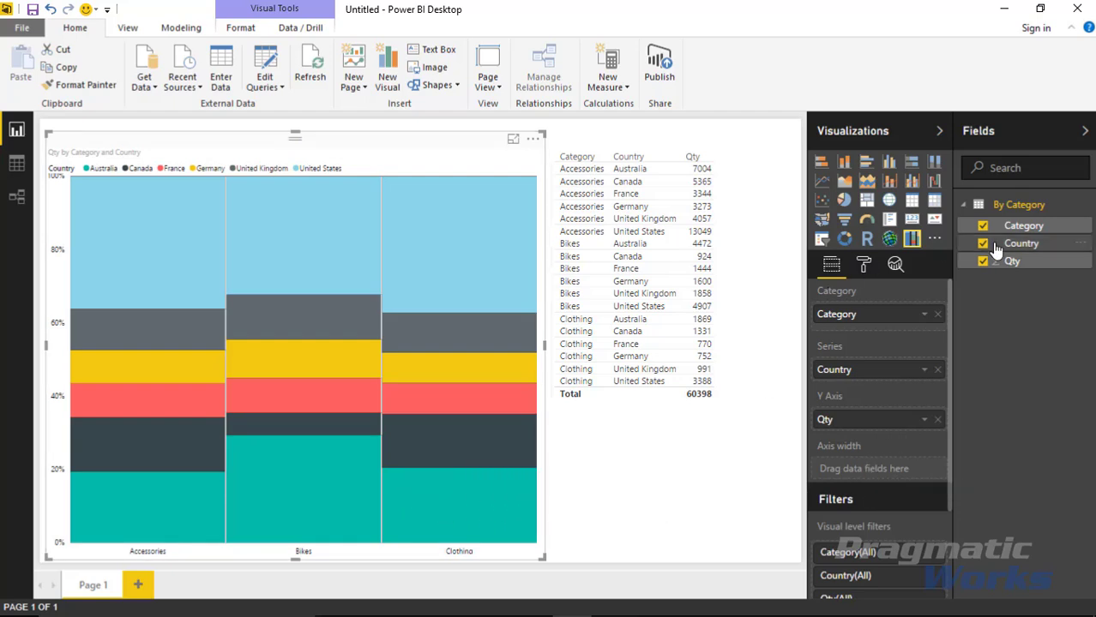
pyautogui.moveTo(1010, 261); pyautogui.dragTo(884, 470)
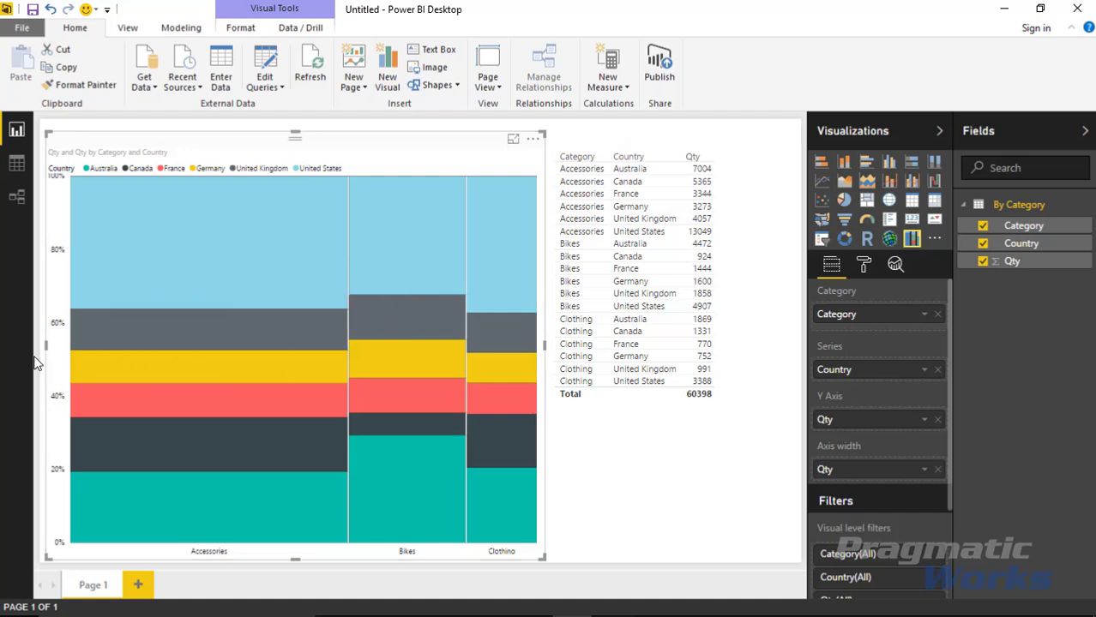
pyautogui.moveTo(116, 263)
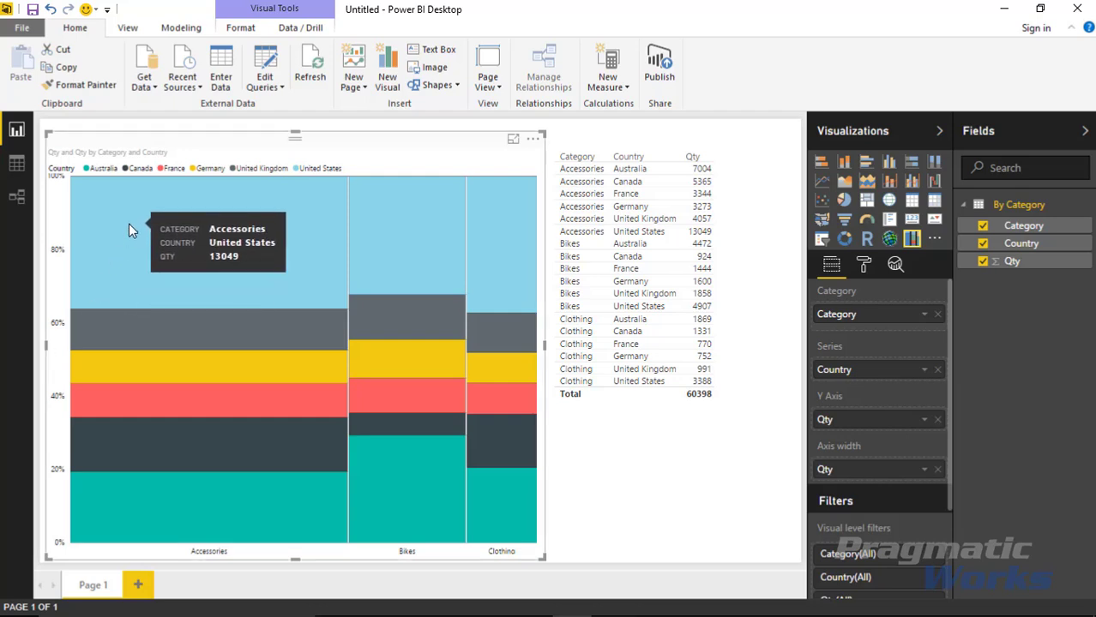
pyautogui.click(127, 276)
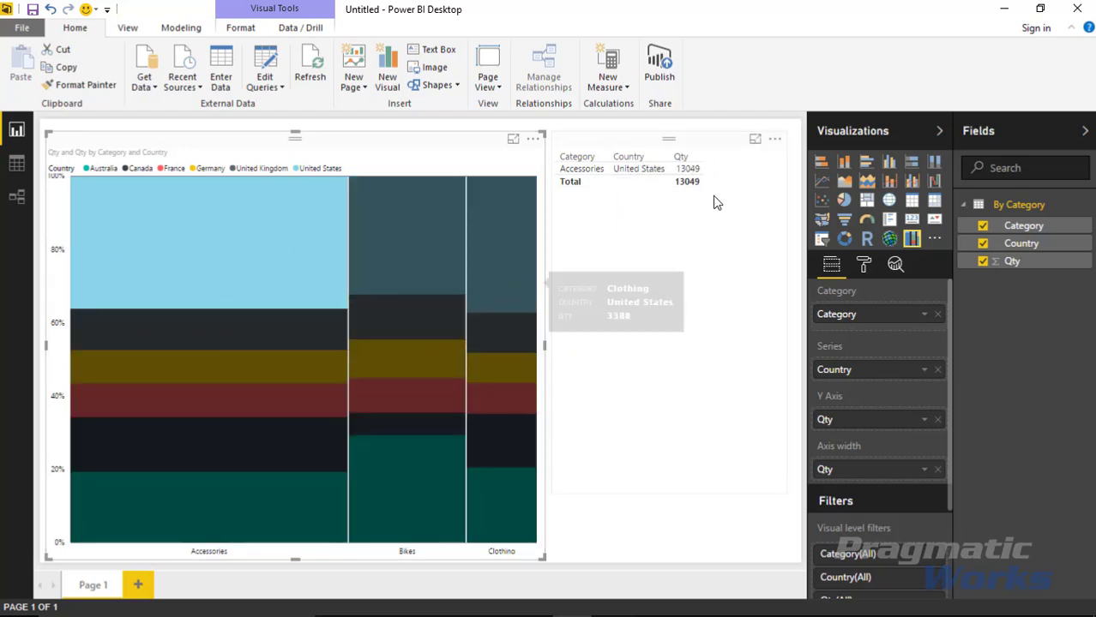
pyautogui.click(444, 254)
pyautogui.click(529, 259)
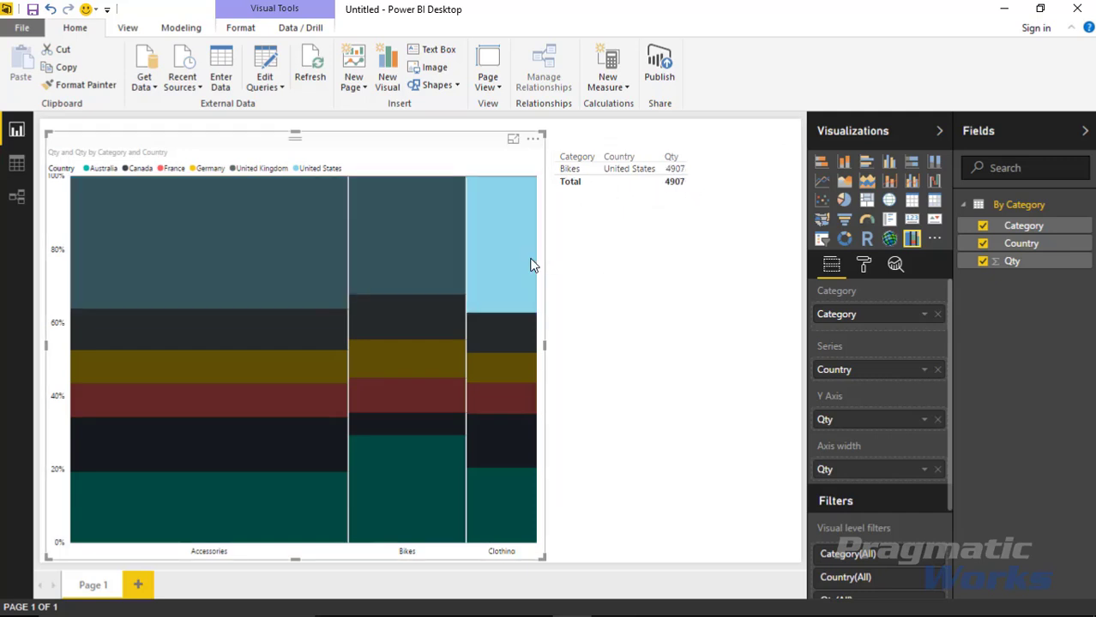
pyautogui.click(330, 261)
pyautogui.click(386, 246)
pyautogui.click(383, 354)
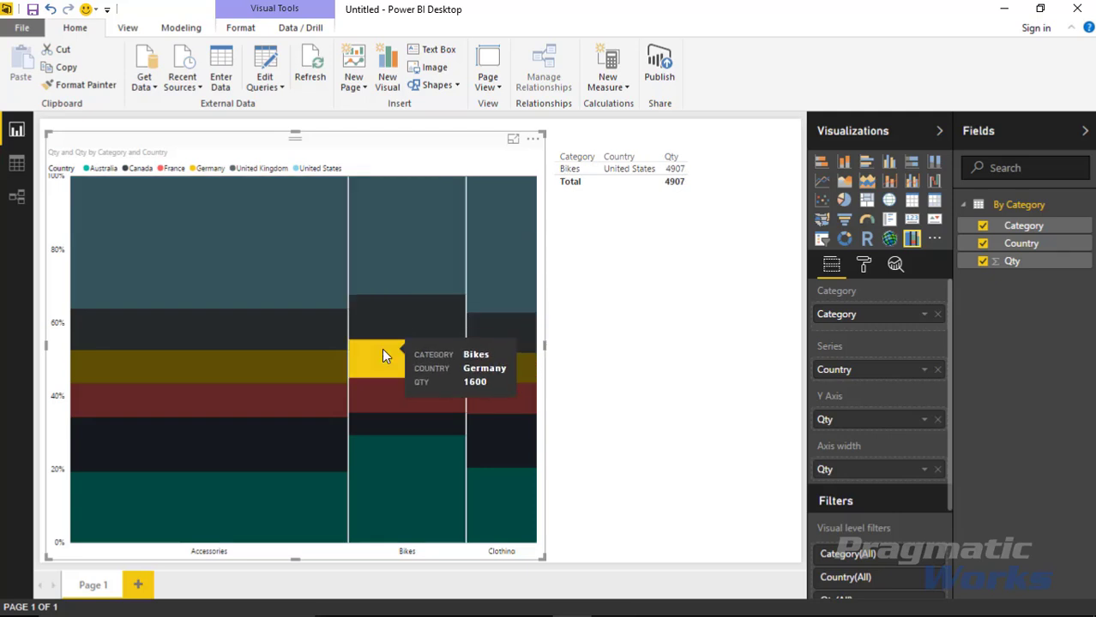
pyautogui.click(310, 450)
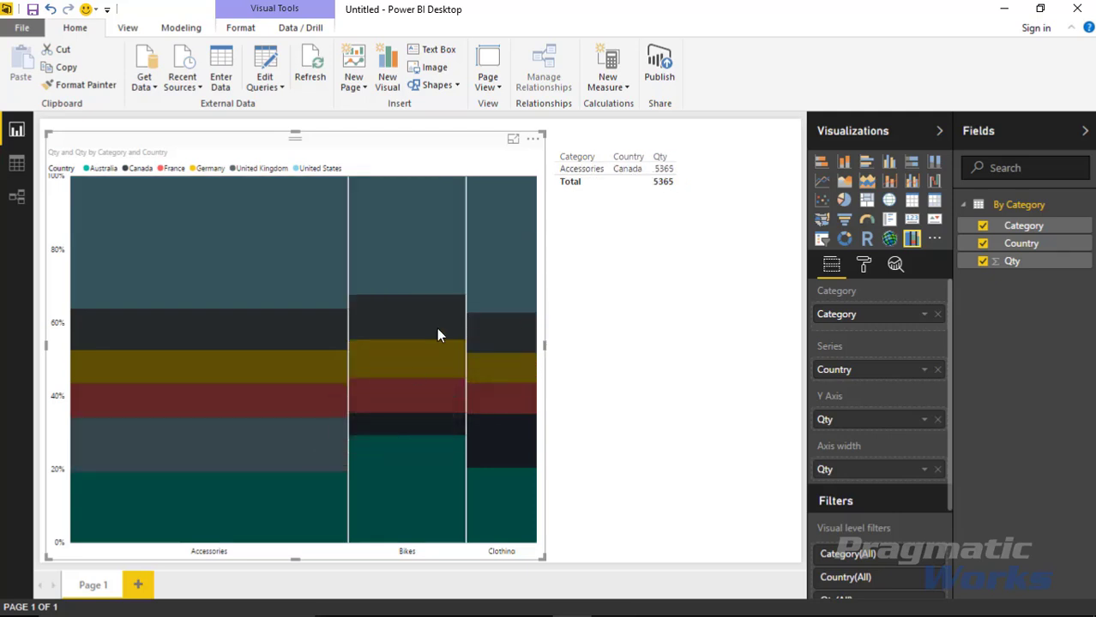
pyautogui.click(418, 495)
pyautogui.click(364, 502)
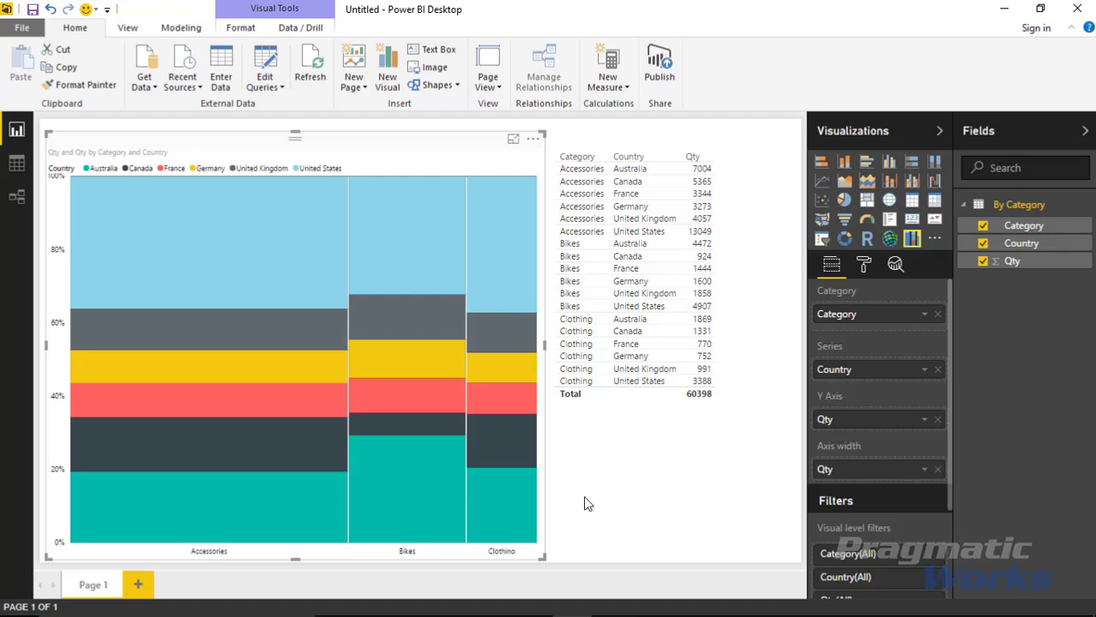
# - Widen the Format pane and keep the Mekko chart's column borders on at width 2
pyautogui.click(864, 266)
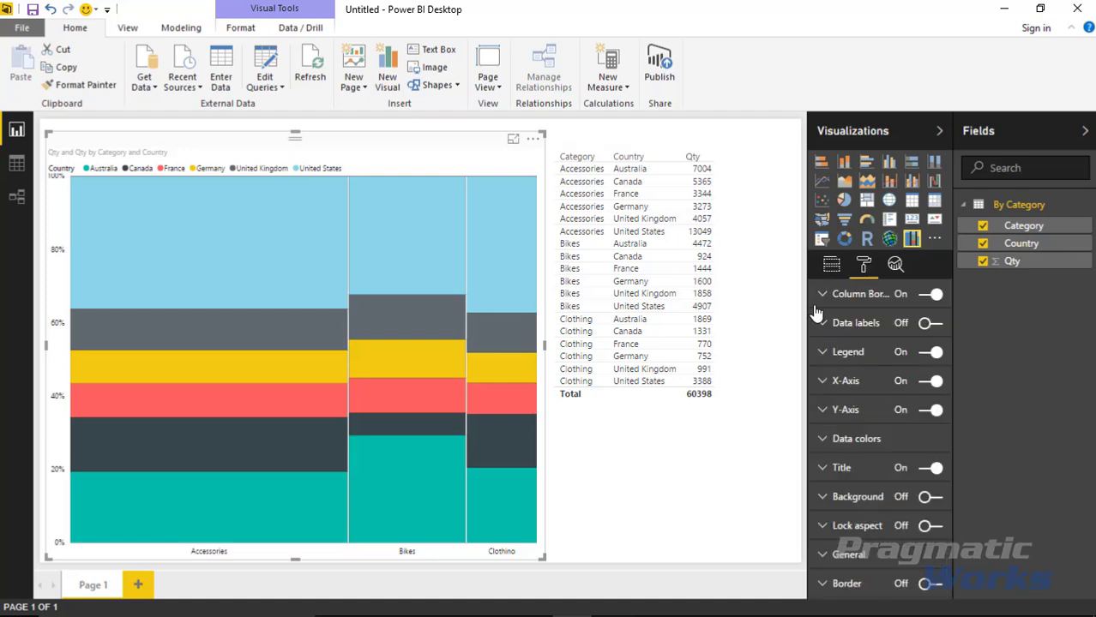
pyautogui.moveTo(808, 308); pyautogui.dragTo(760, 309)
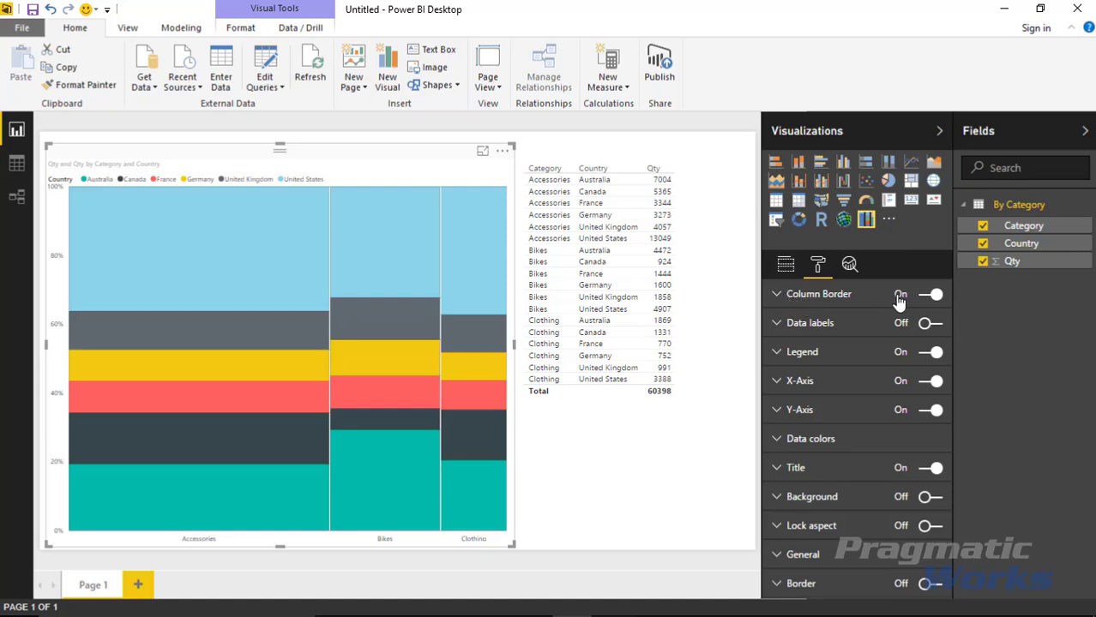
pyautogui.moveTo(444, 215)
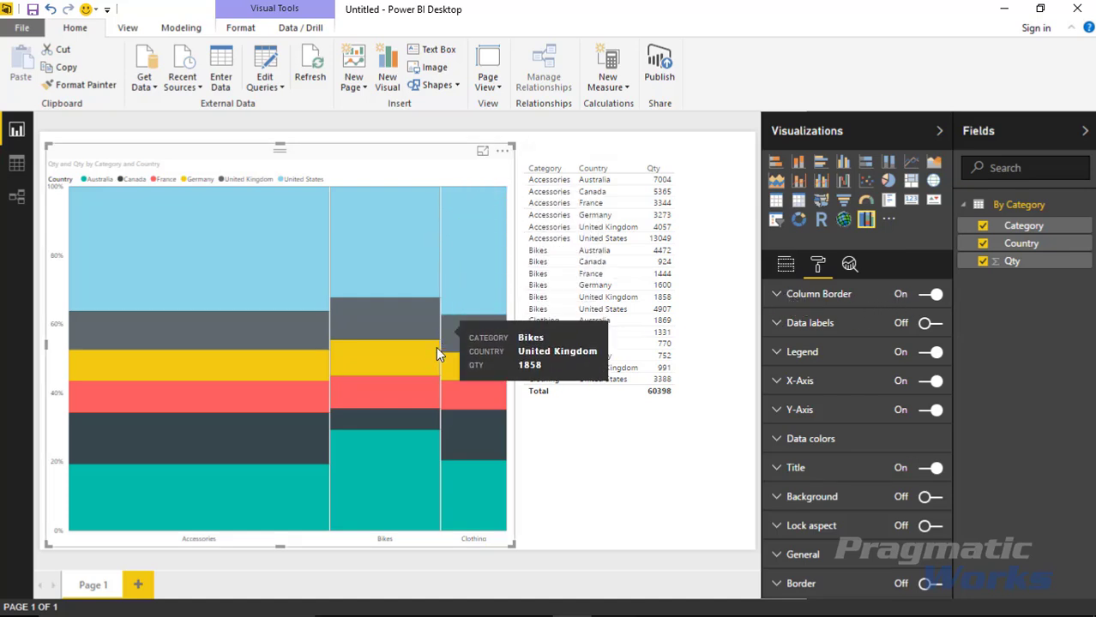
pyautogui.click(931, 295)
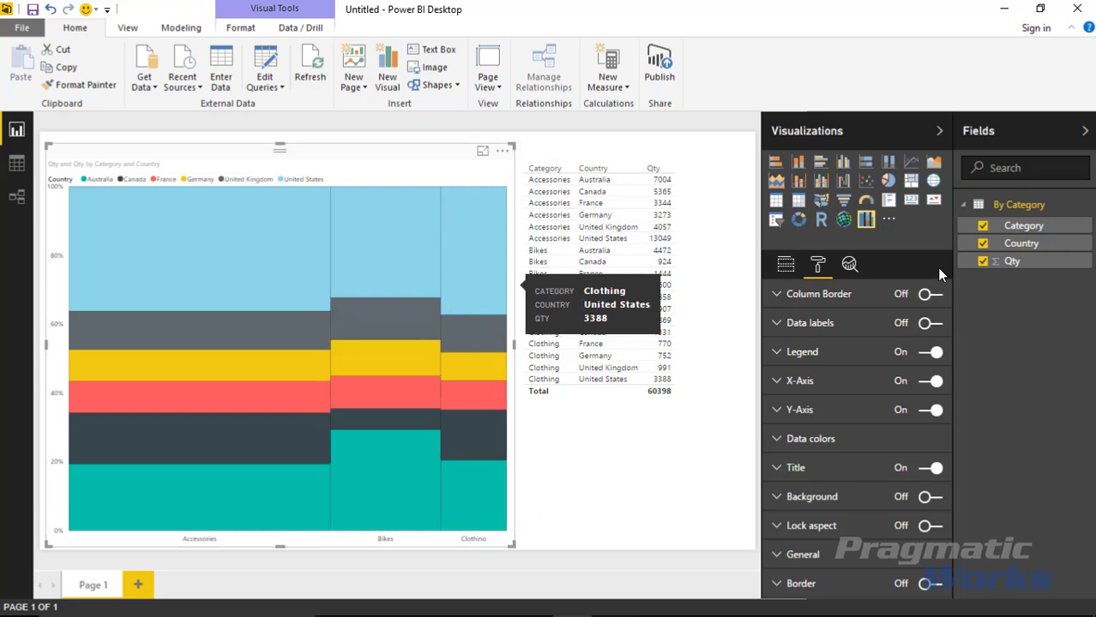
pyautogui.click(931, 295)
pyautogui.click(782, 295)
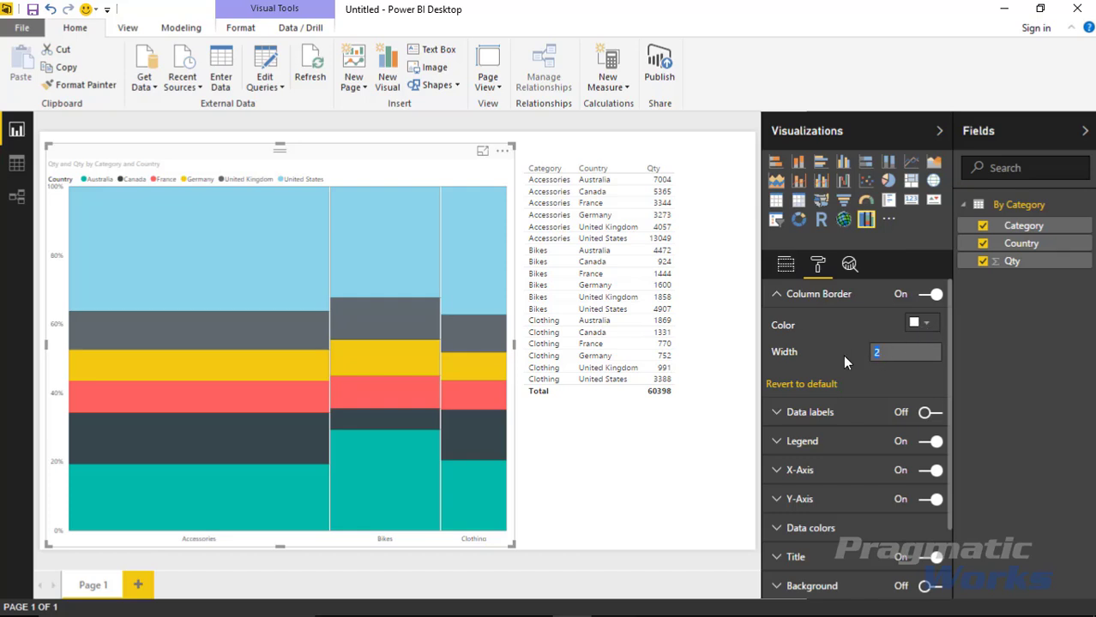
pyautogui.write('4')
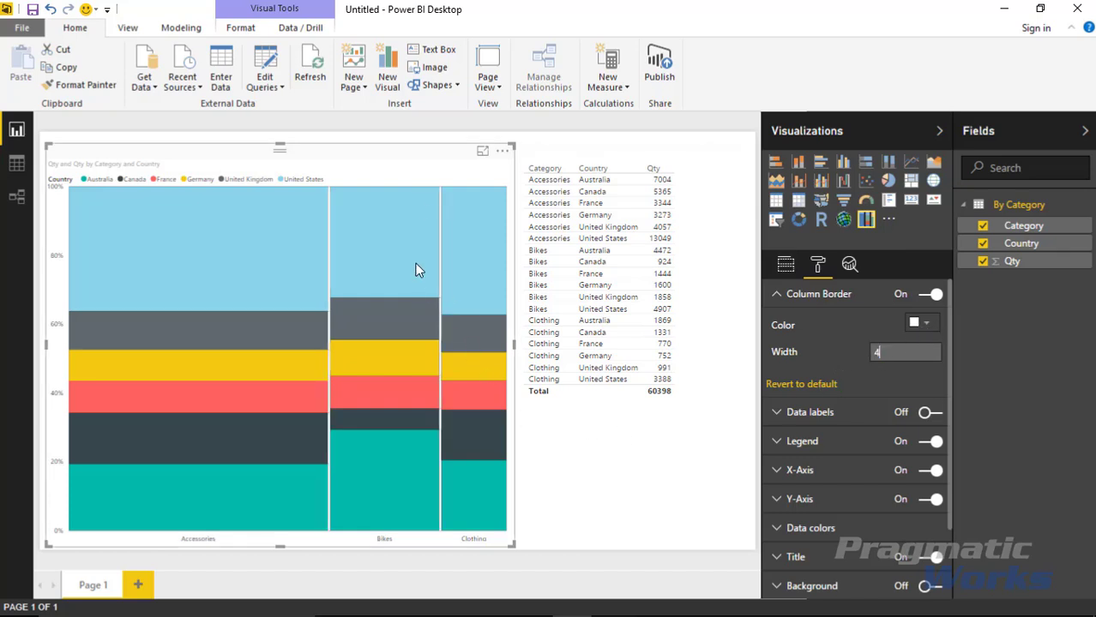
pyautogui.moveTo(377, 358)
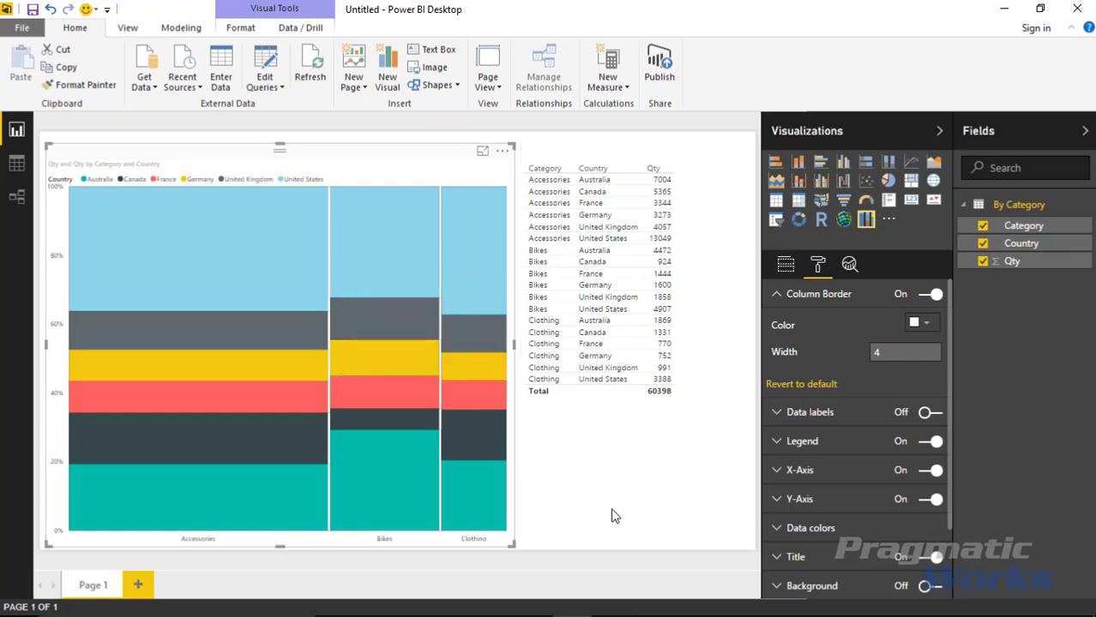
pyautogui.press('BackSpace')
pyautogui.write('2')
pyautogui.press('Return')
pyautogui.click(783, 298)
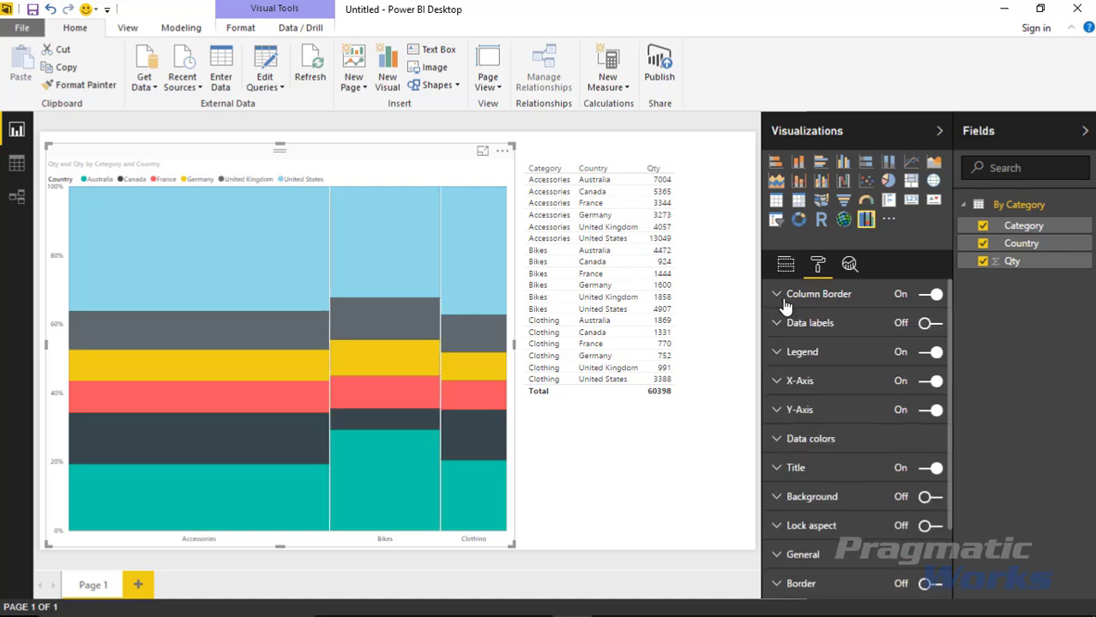
# - Turn on data labels, keeping display units on Auto so they show percentages
pyautogui.click(930, 323)
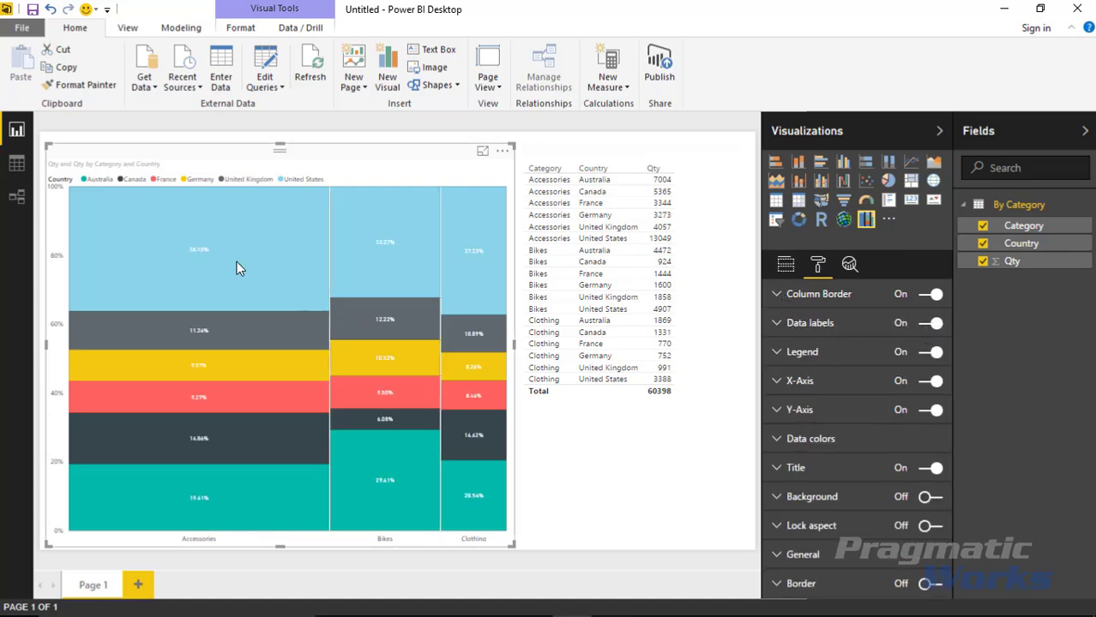
pyautogui.click(776, 323)
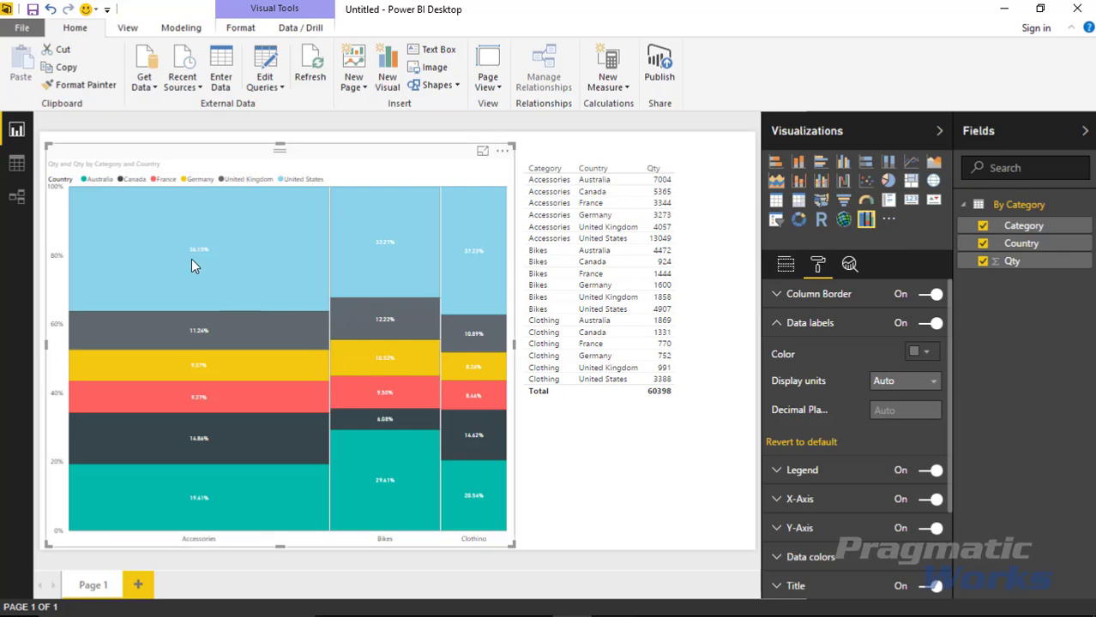
pyautogui.moveTo(183, 277)
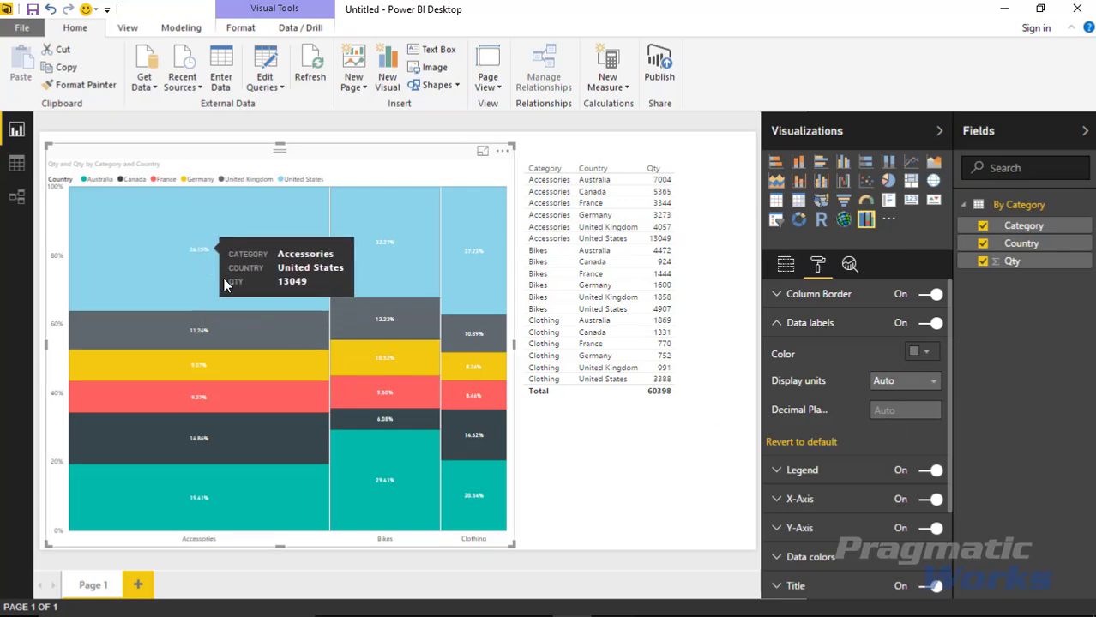
pyautogui.click(930, 386)
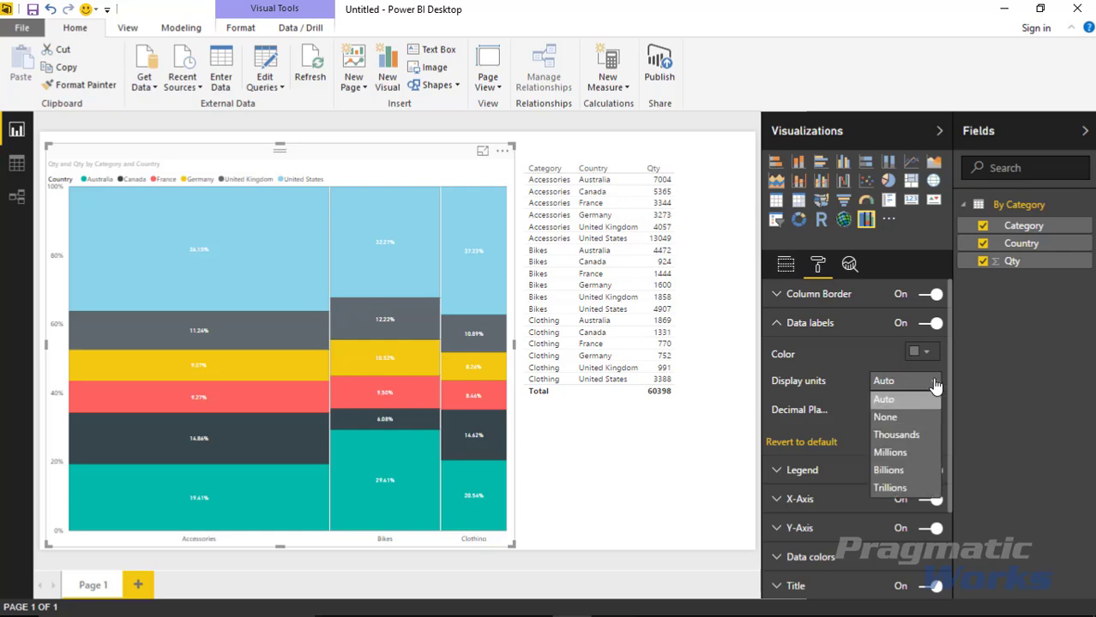
pyautogui.click(900, 418)
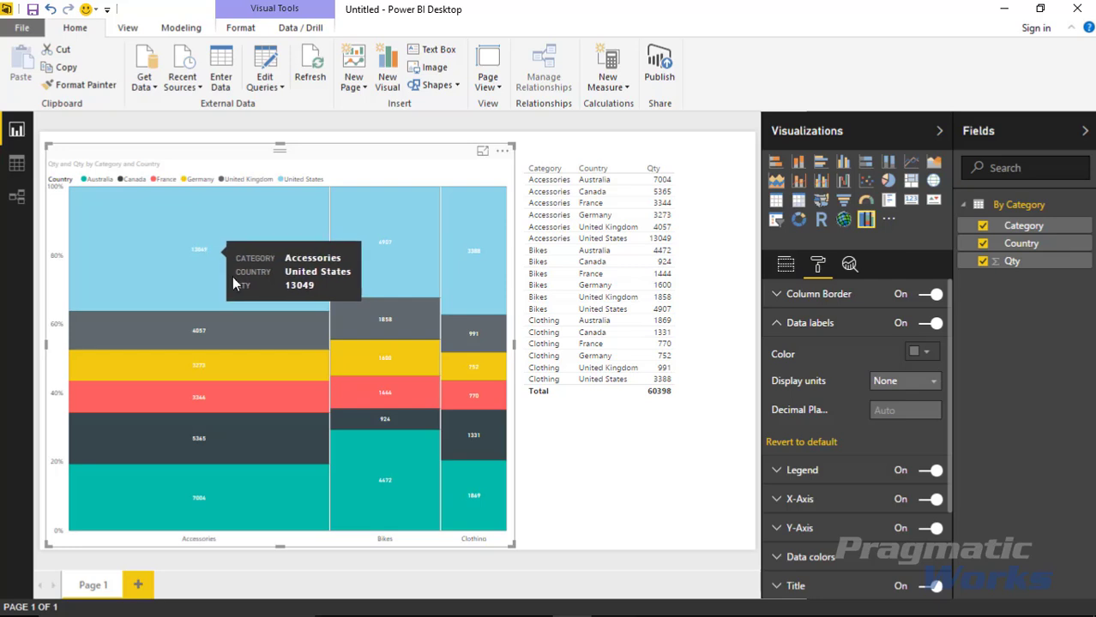
pyautogui.click(931, 387)
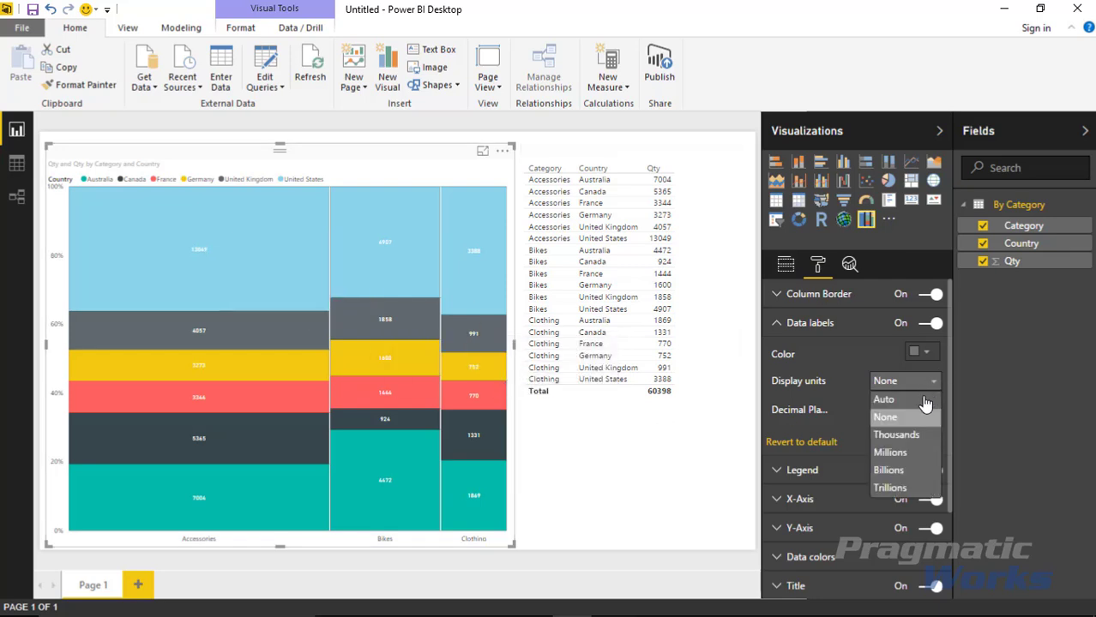
pyautogui.click(907, 402)
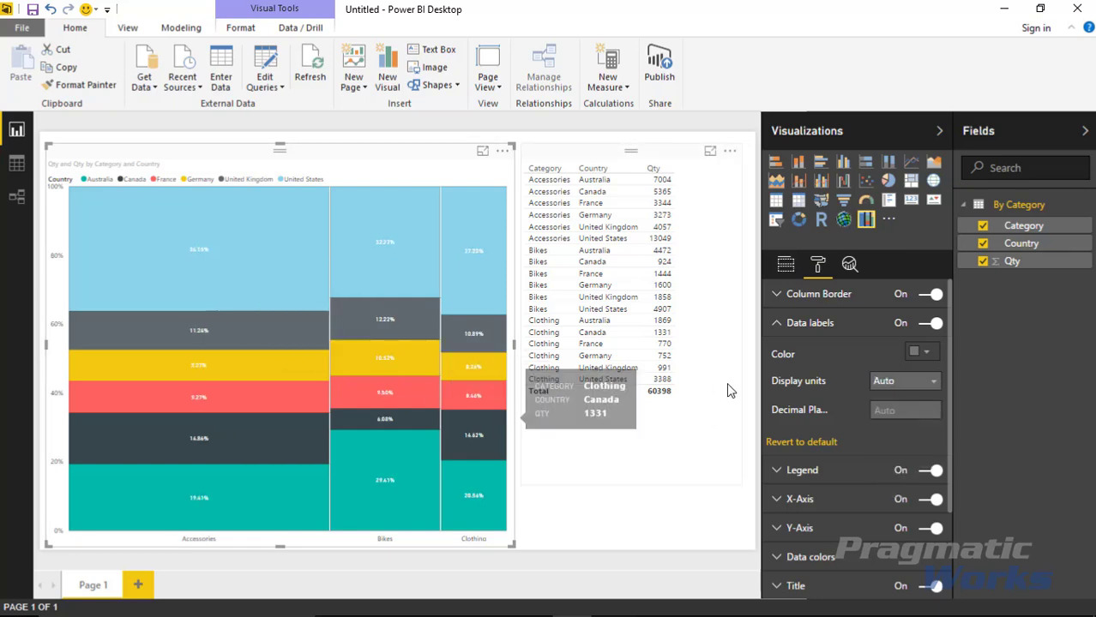
pyautogui.moveTo(762, 392); pyautogui.dragTo(796, 381)
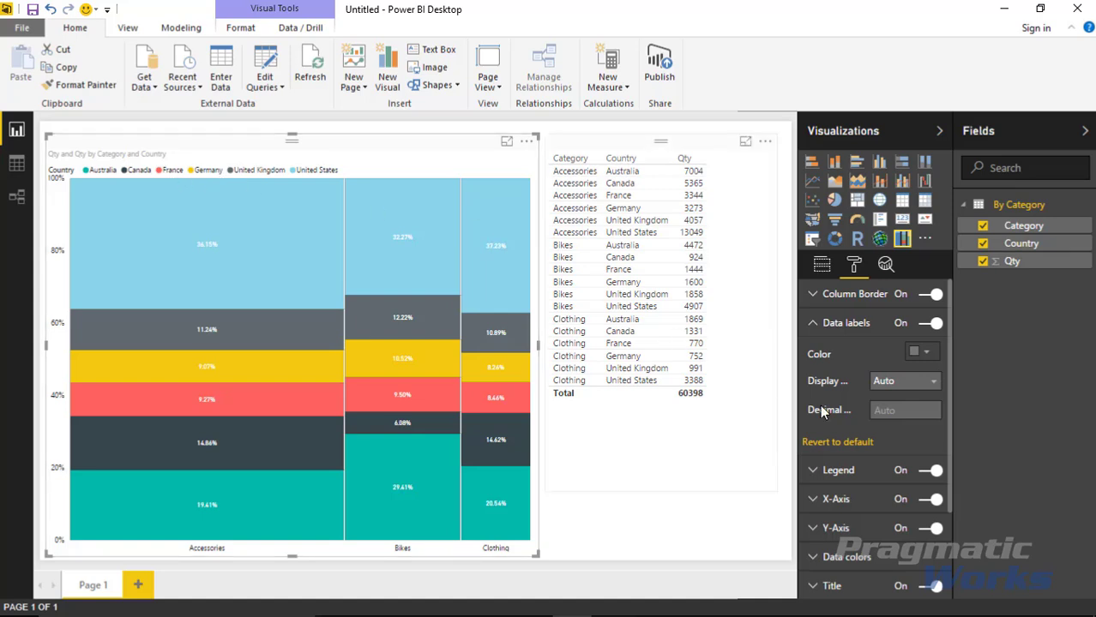
# - Keep the Country legend visible and raise its text size to 13
pyautogui.click(930, 470)
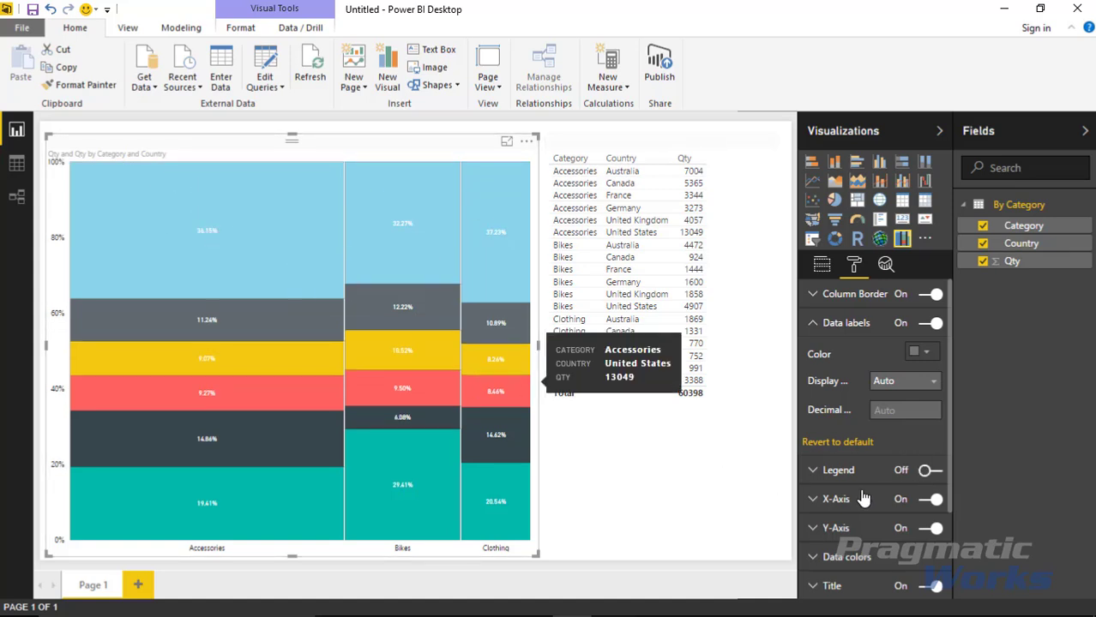
pyautogui.click(930, 470)
pyautogui.click(812, 471)
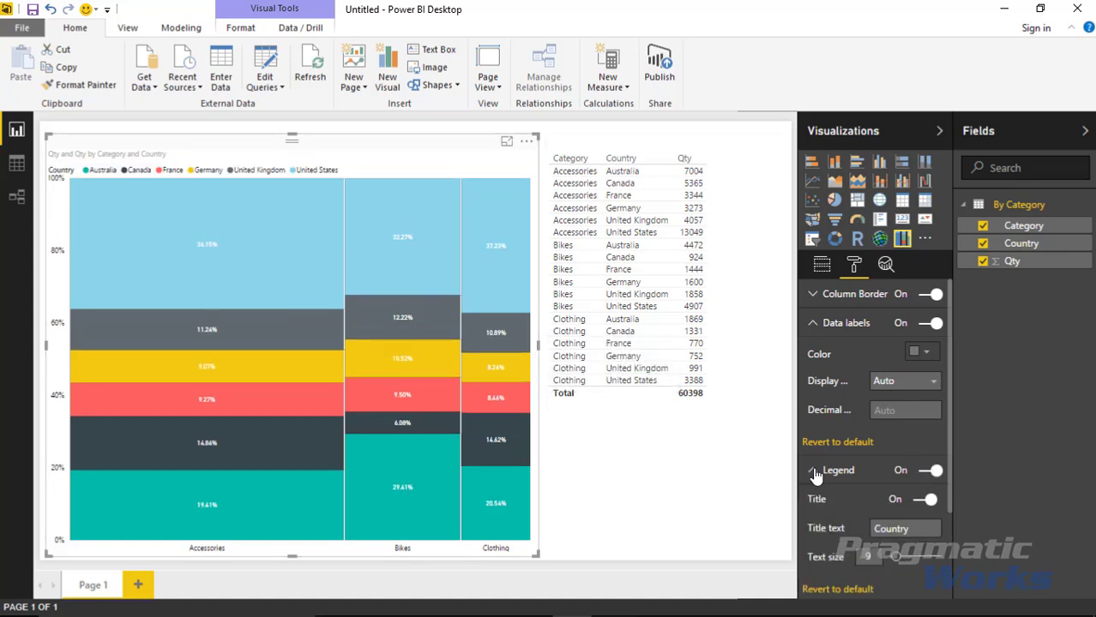
pyautogui.scroll(-2, 920, 529)
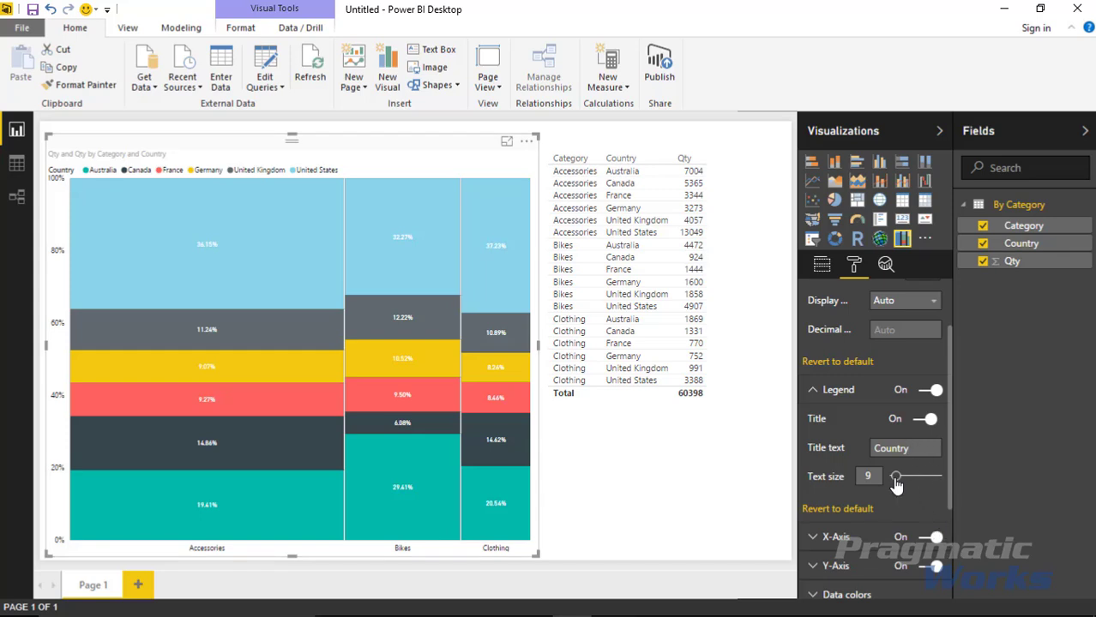
pyautogui.moveTo(896, 484); pyautogui.dragTo(902, 484)
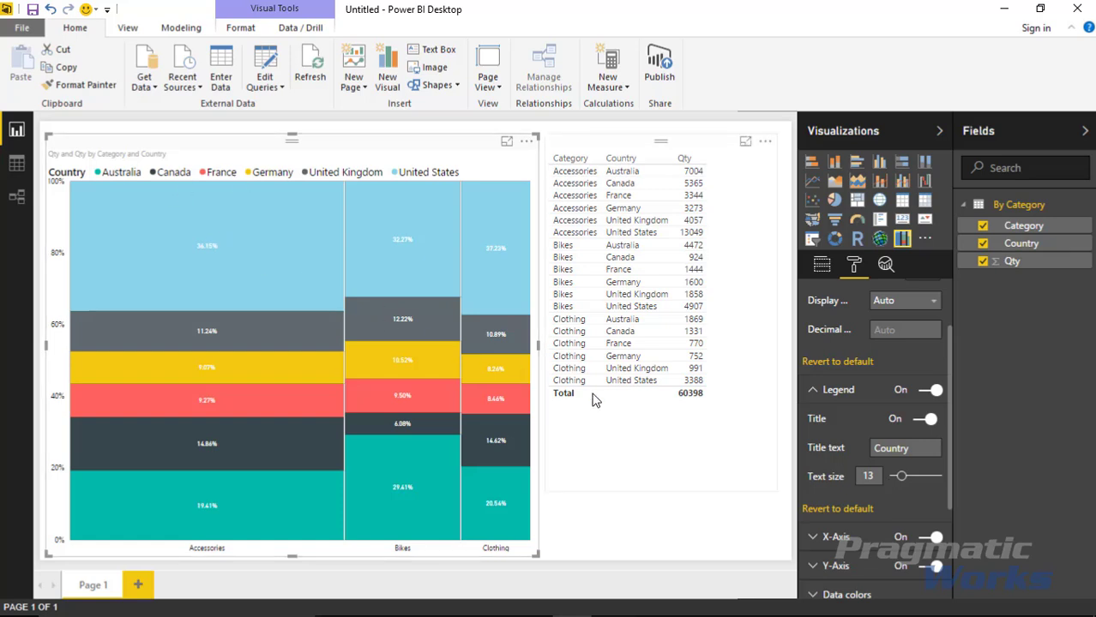
pyautogui.click(811, 398)
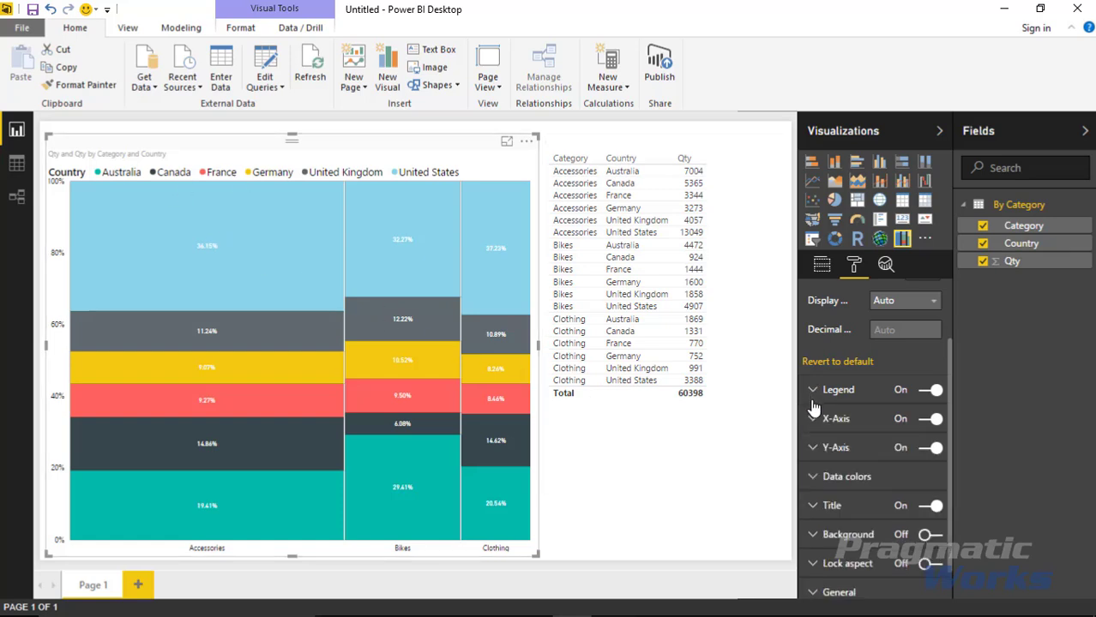
# - Set the X-axis category labels to text size 12, leaving the axis title off
pyautogui.scroll(-1, 848, 403)
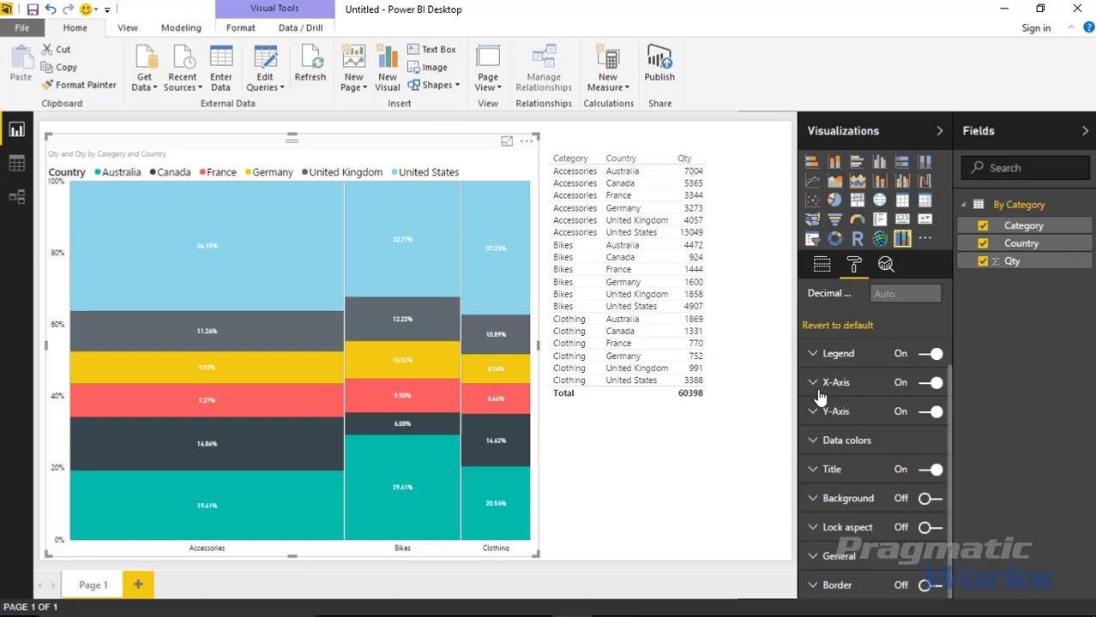
pyautogui.click(930, 382)
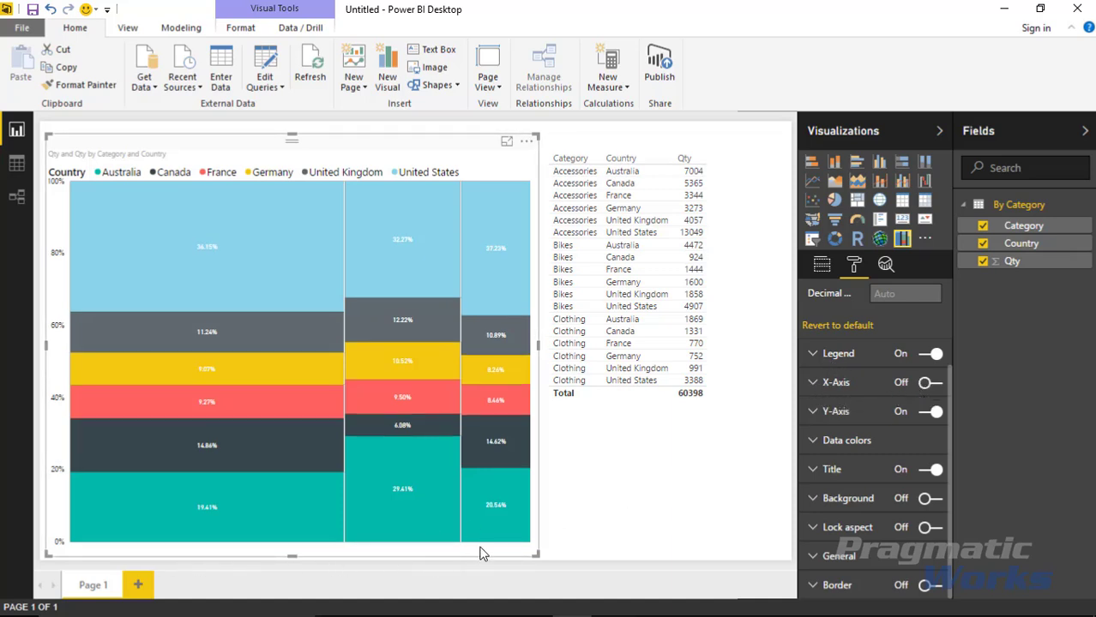
pyautogui.click(924, 387)
pyautogui.click(815, 385)
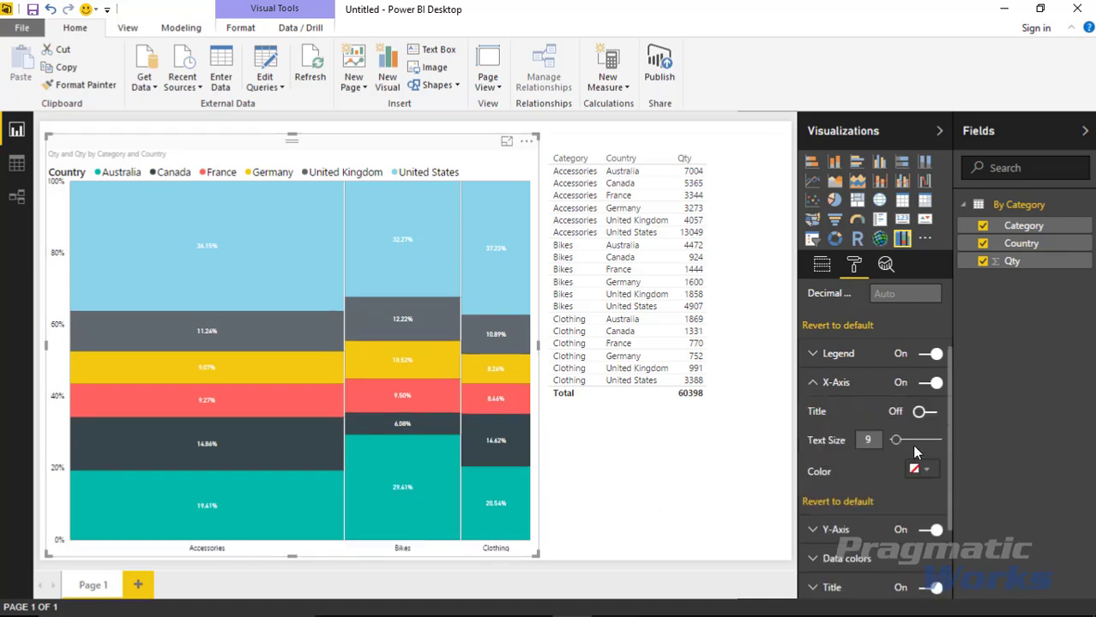
pyautogui.moveTo(895, 441); pyautogui.dragTo(900, 443)
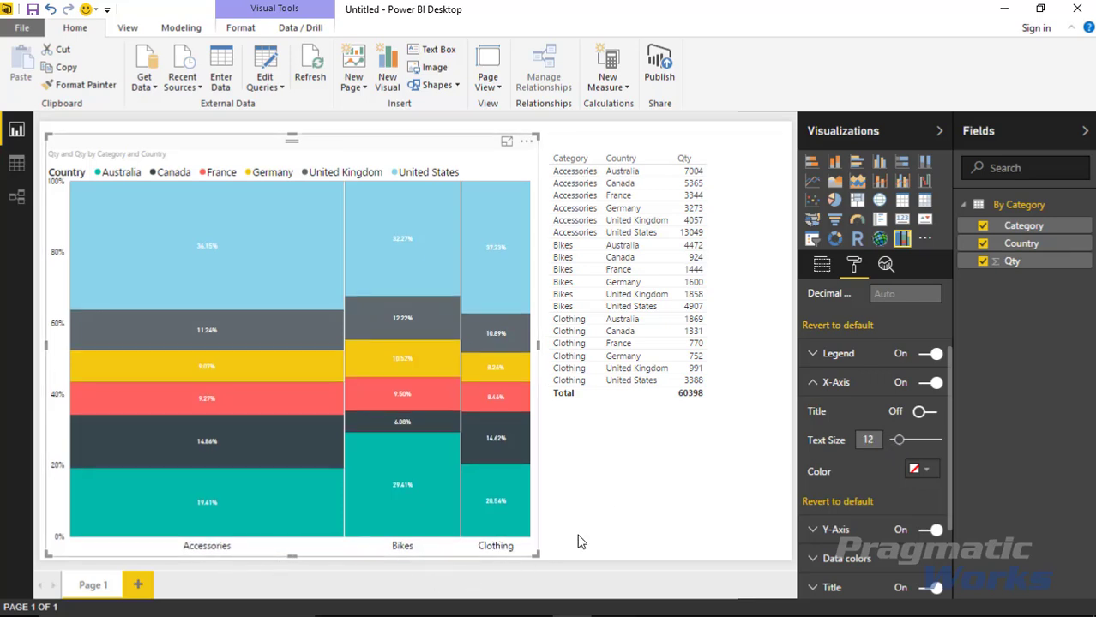
pyautogui.click(931, 473)
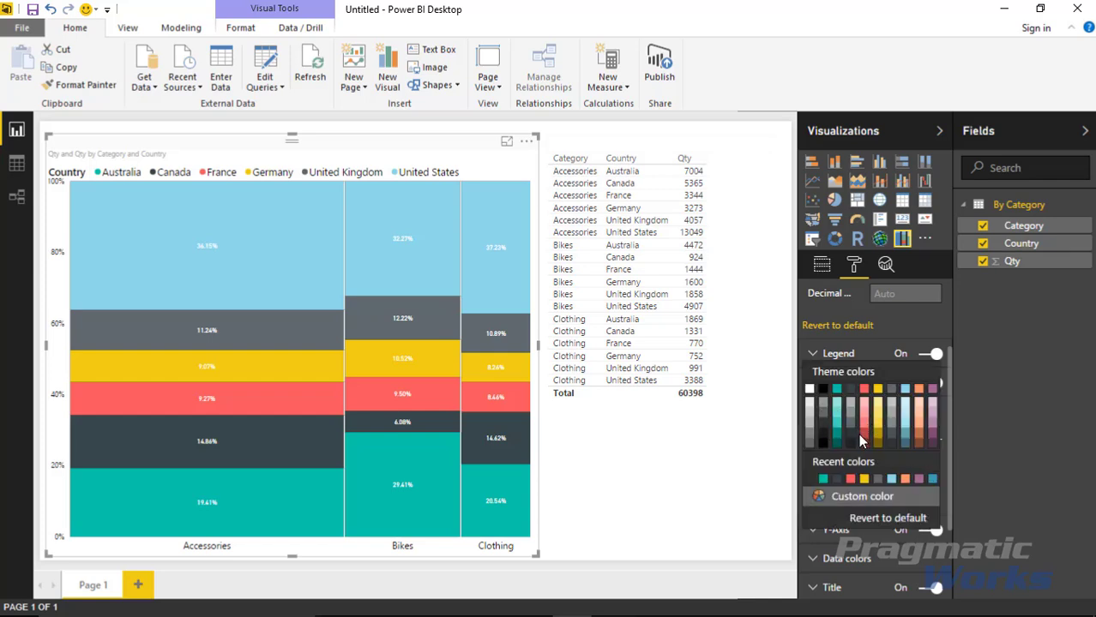
pyautogui.click(986, 463)
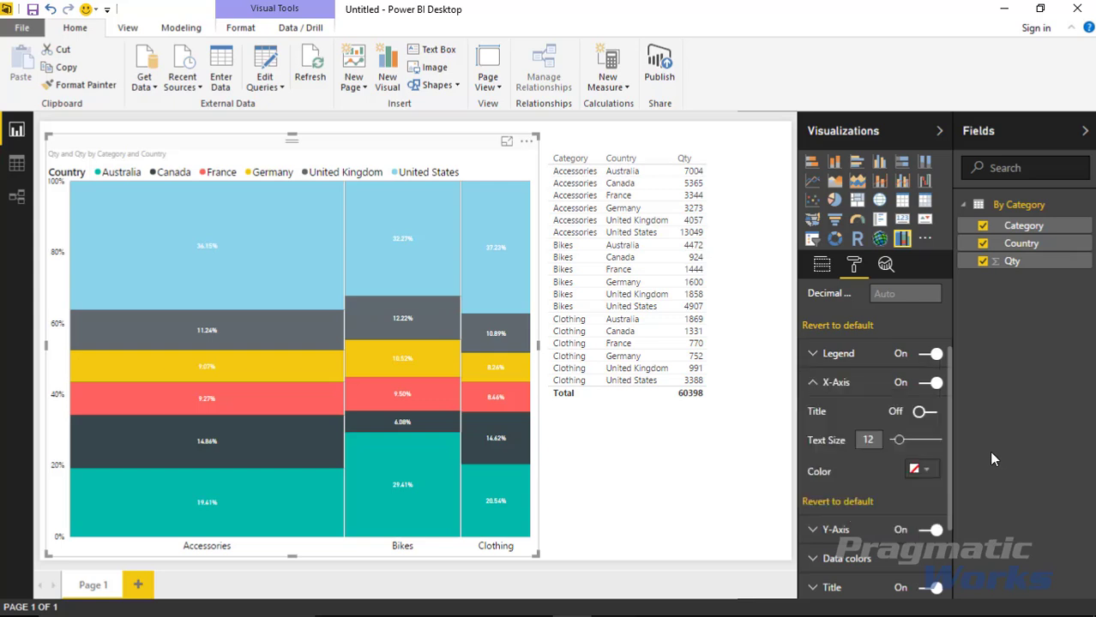
pyautogui.click(926, 414)
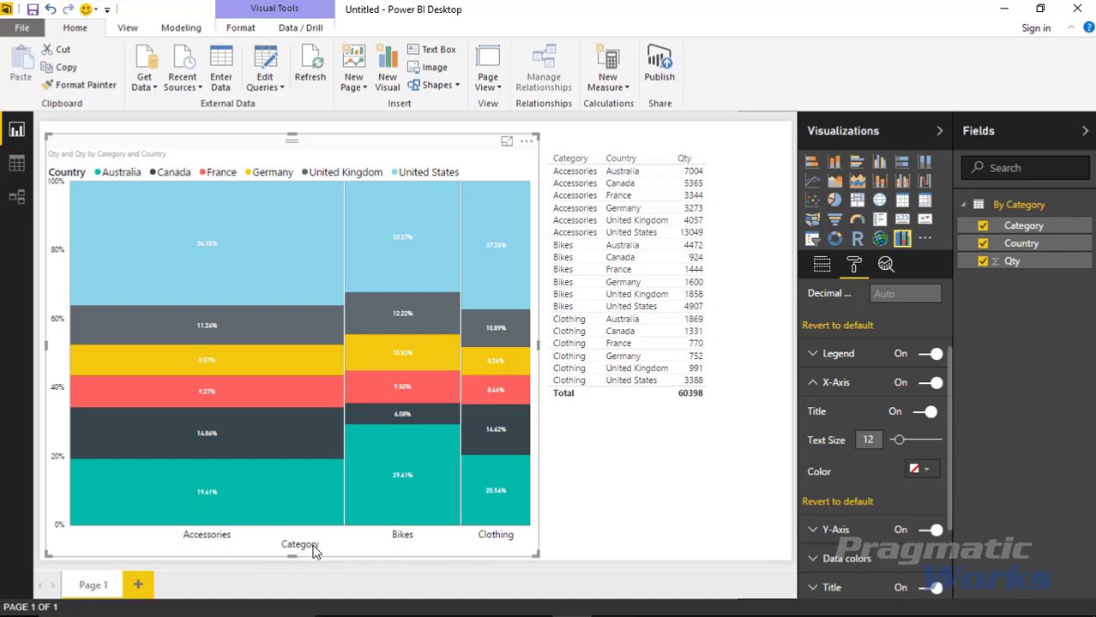
pyautogui.click(929, 413)
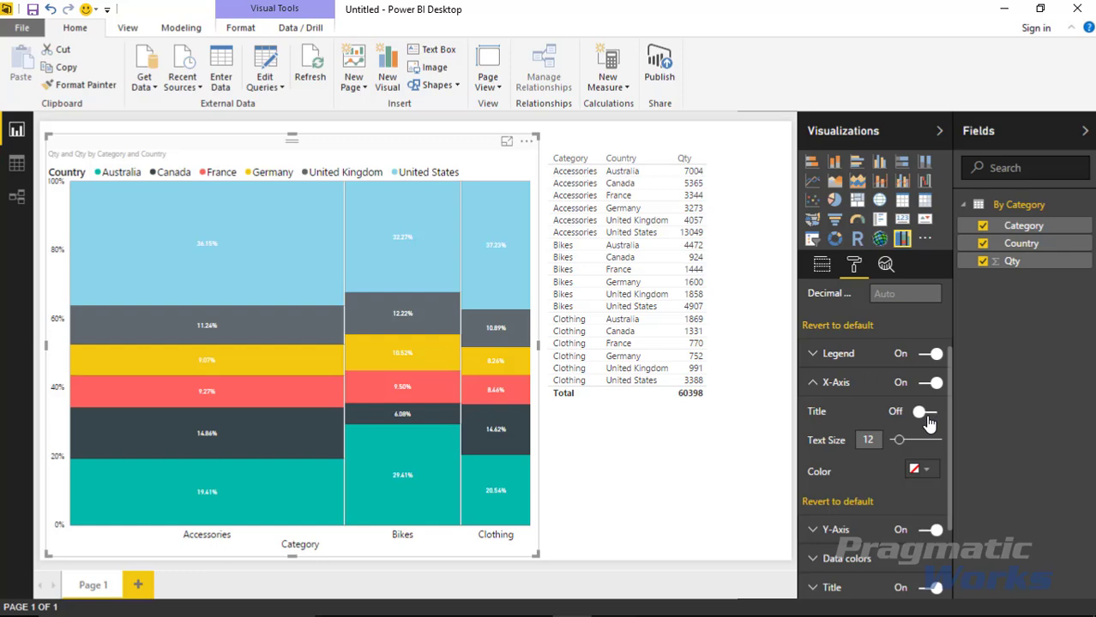
pyautogui.click(823, 384)
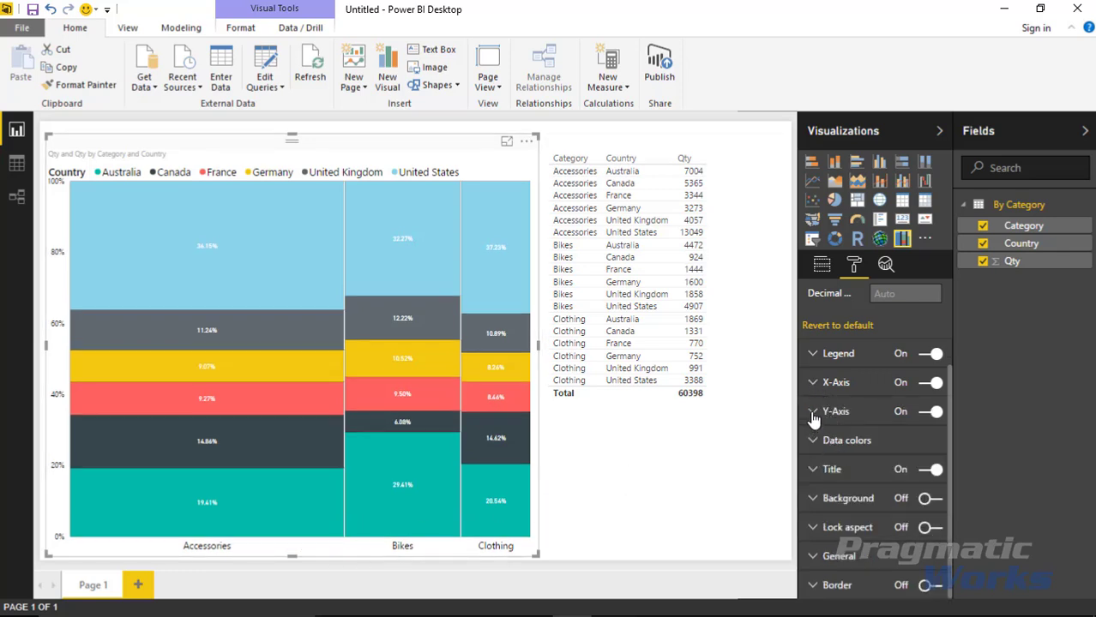
# - Set the Y-axis percentage labels to text size 13 with the Qty title off
pyautogui.click(824, 411)
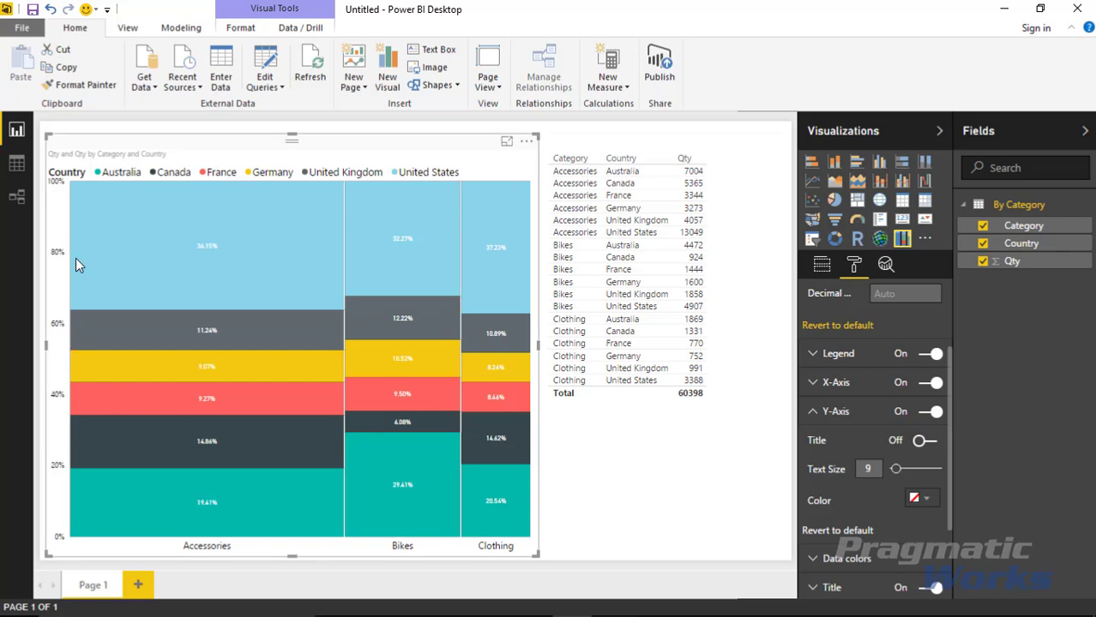
pyautogui.click(933, 412)
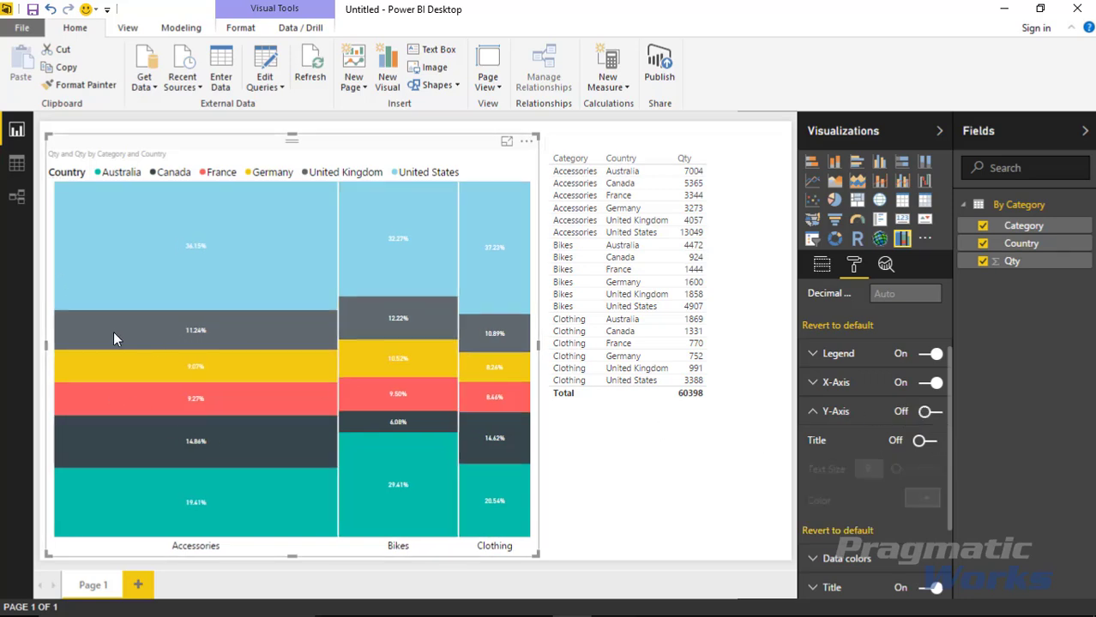
pyautogui.moveTo(85, 470)
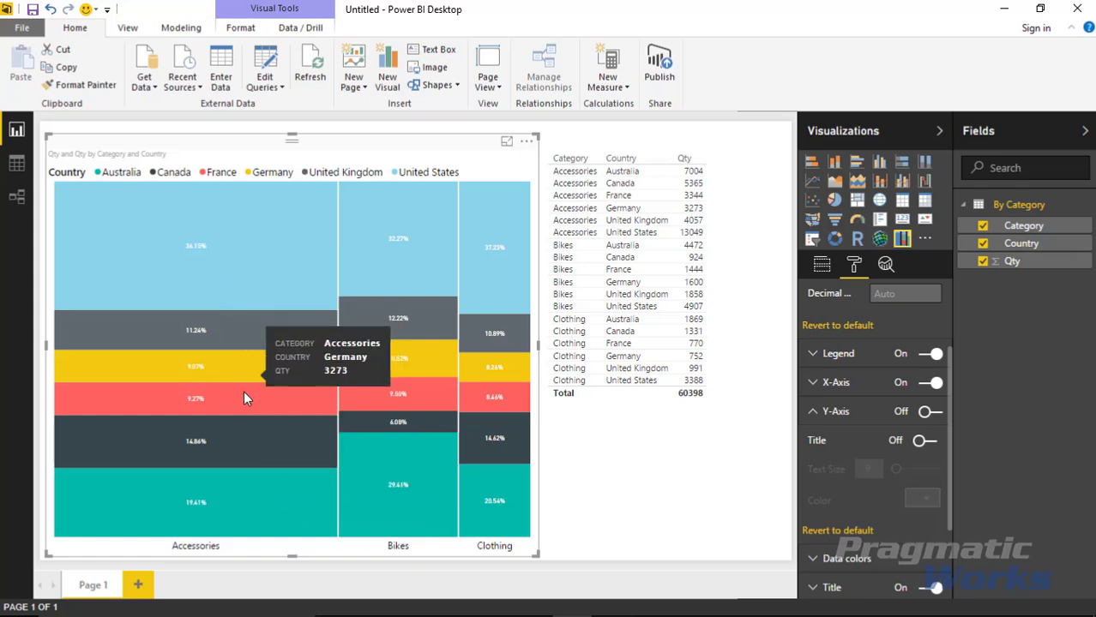
pyautogui.click(931, 413)
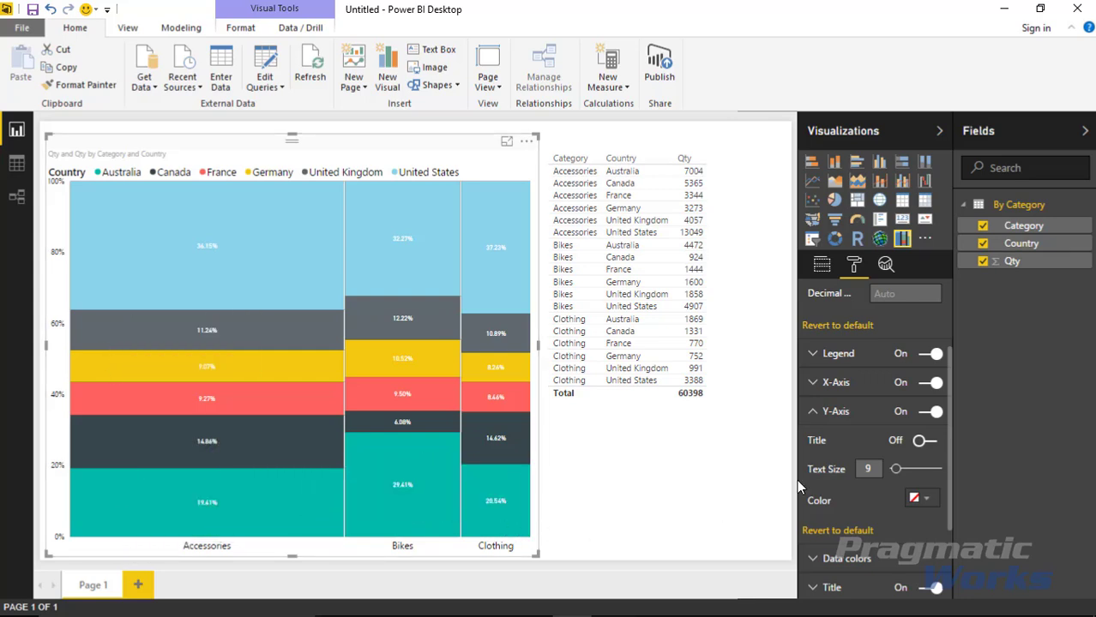
pyautogui.moveTo(895, 473); pyautogui.dragTo(898, 469)
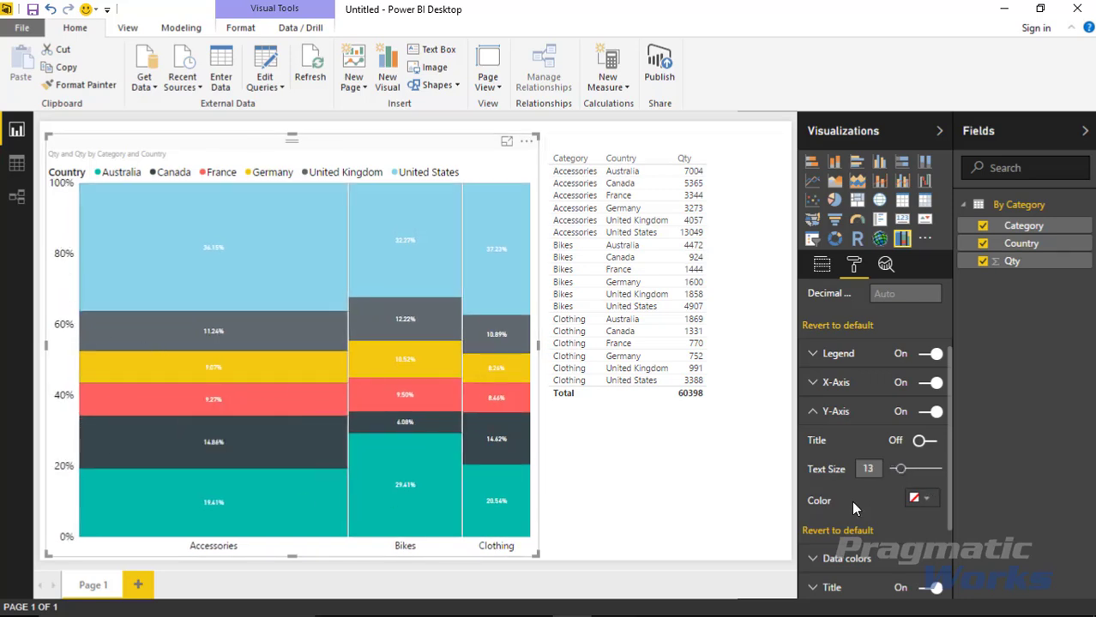
pyautogui.click(921, 444)
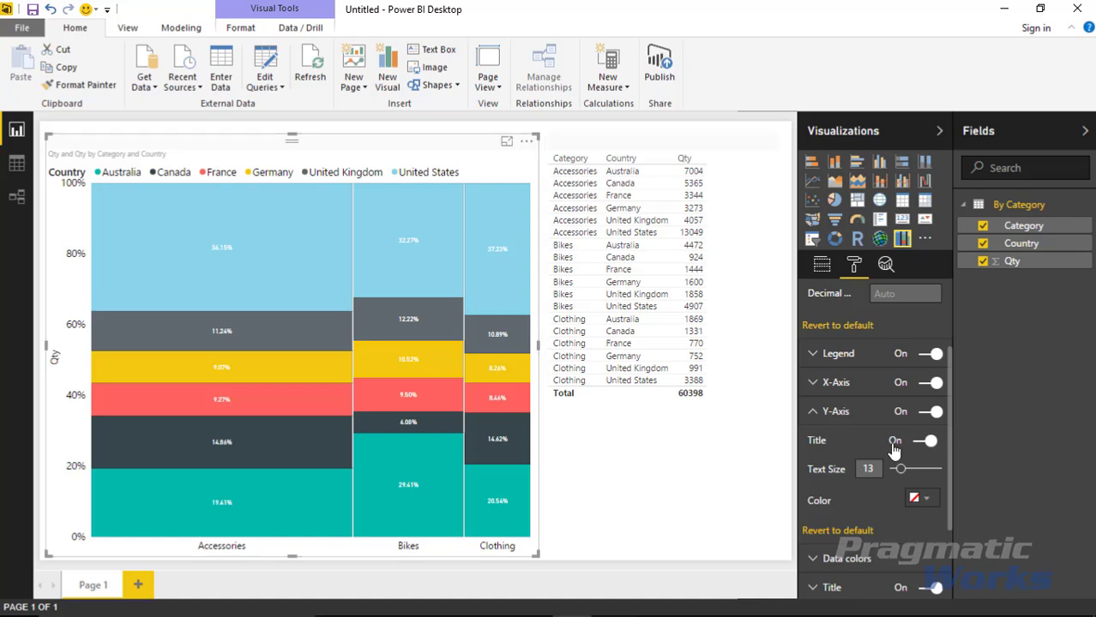
pyautogui.click(933, 441)
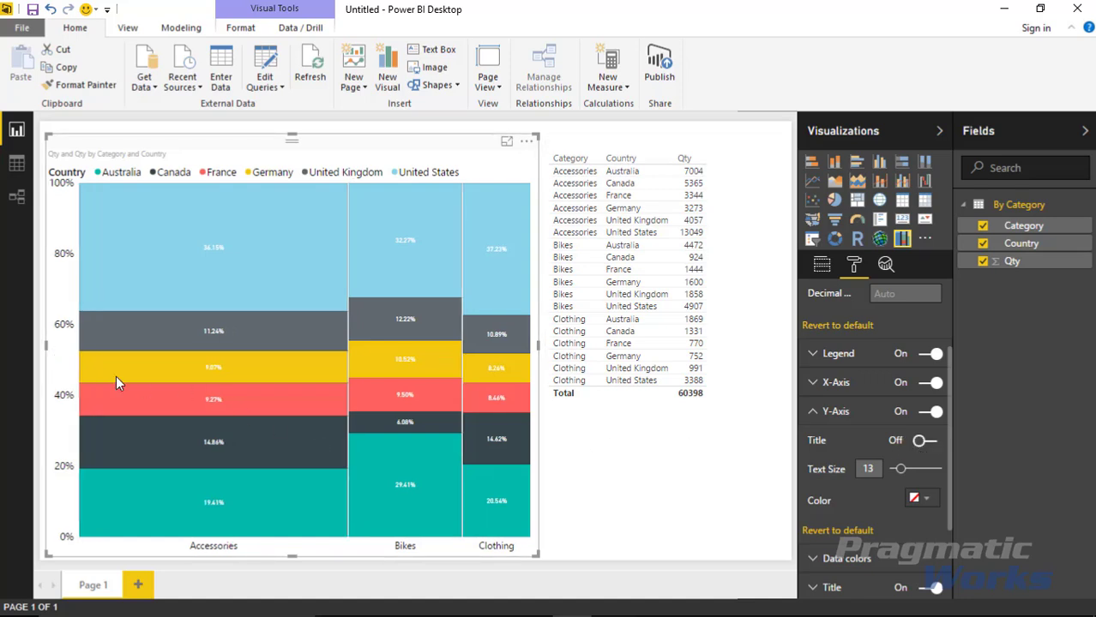
pyautogui.click(814, 415)
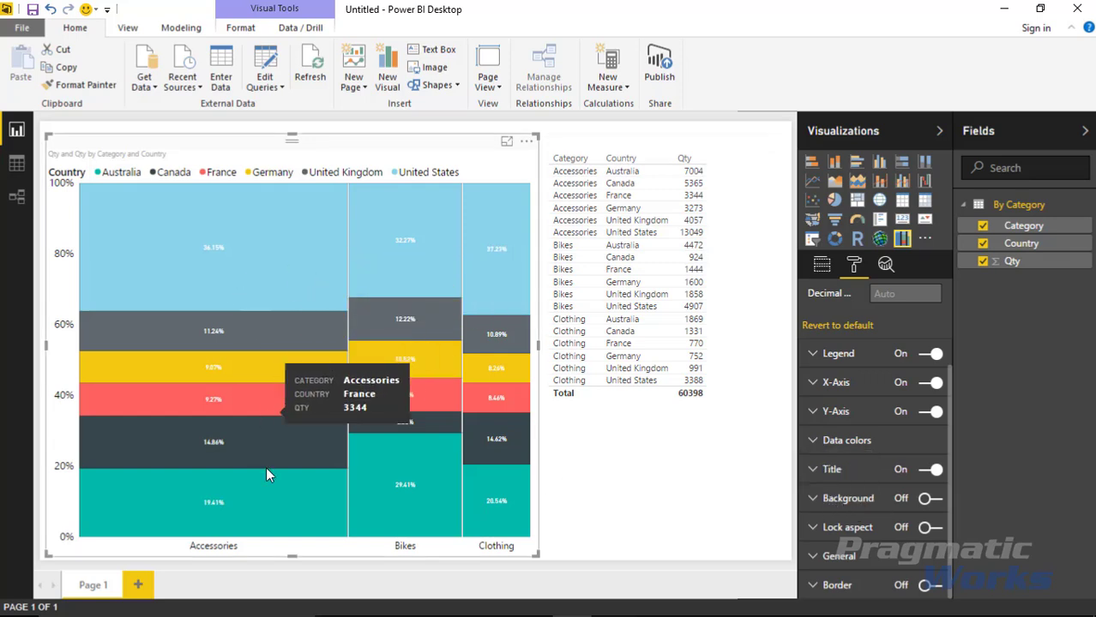
pyautogui.moveTo(278, 521)
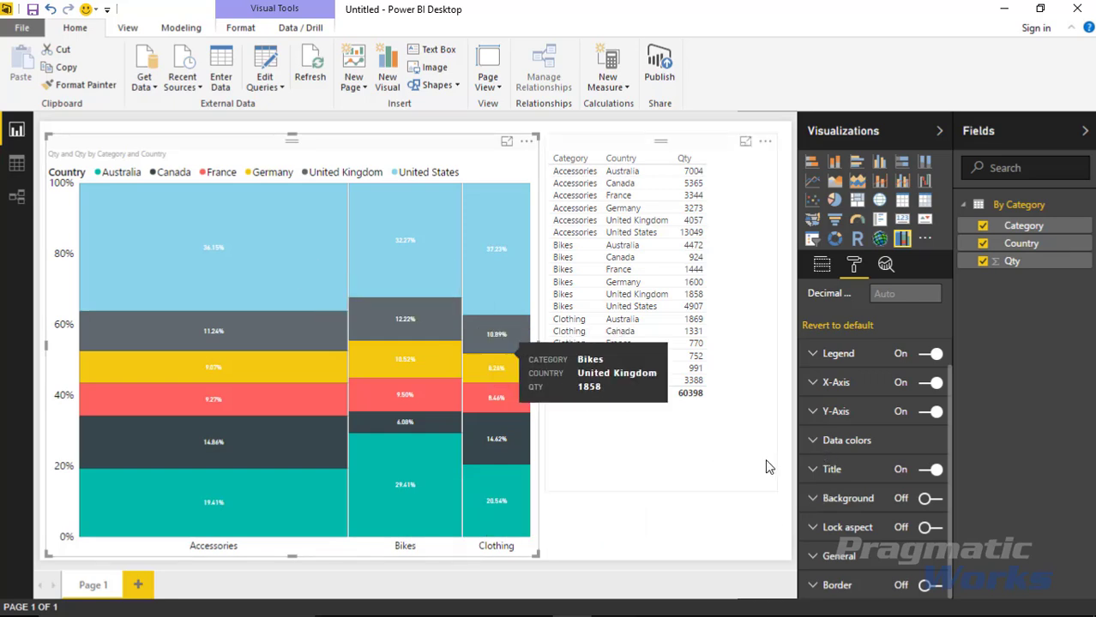
# - Recolour the United States series purple from the theme colours in Data colors
pyautogui.click(821, 447)
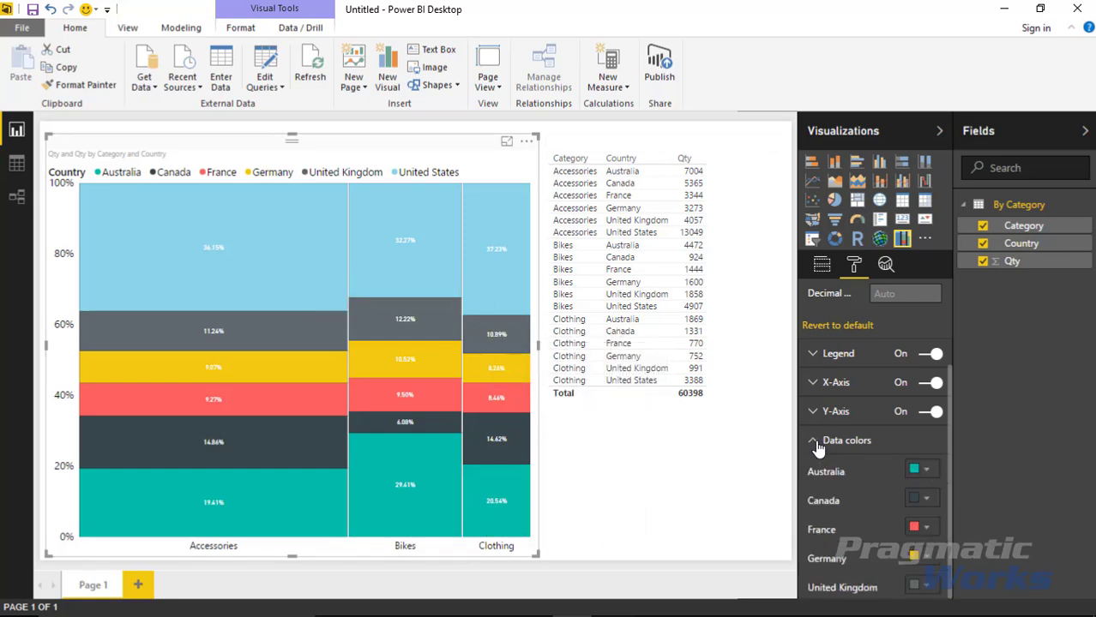
pyautogui.scroll(-2, 916, 486)
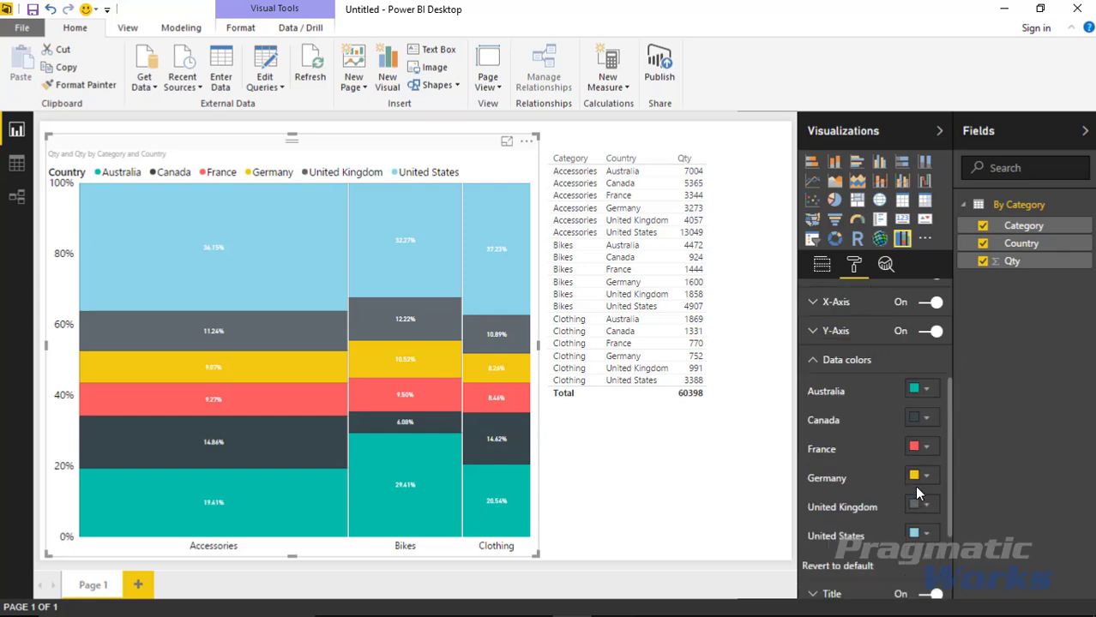
pyautogui.click(926, 534)
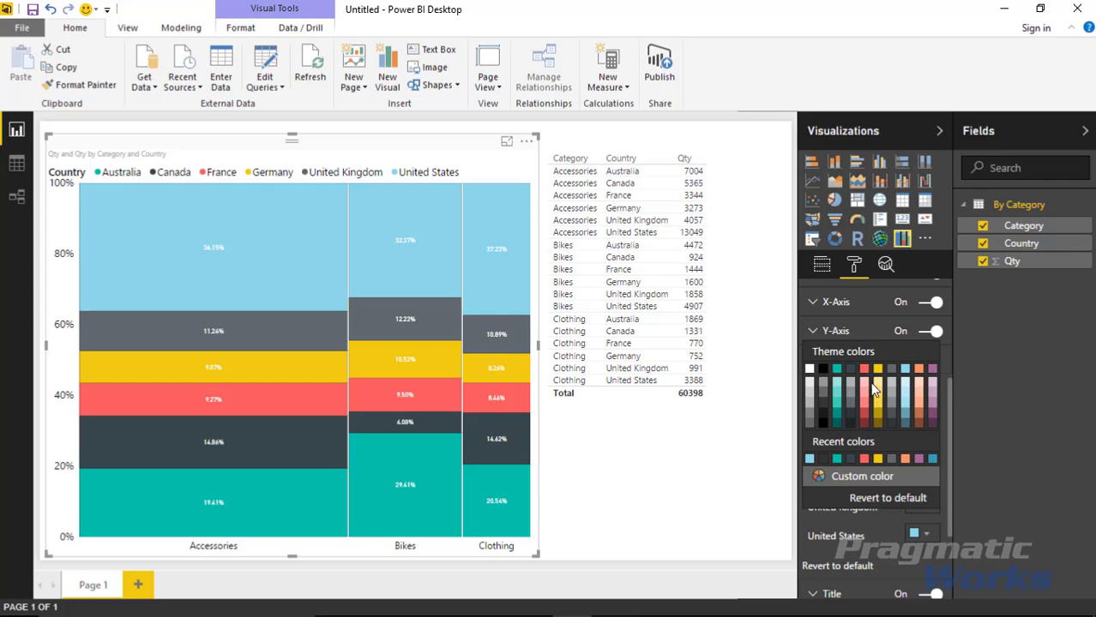
pyautogui.click(926, 418)
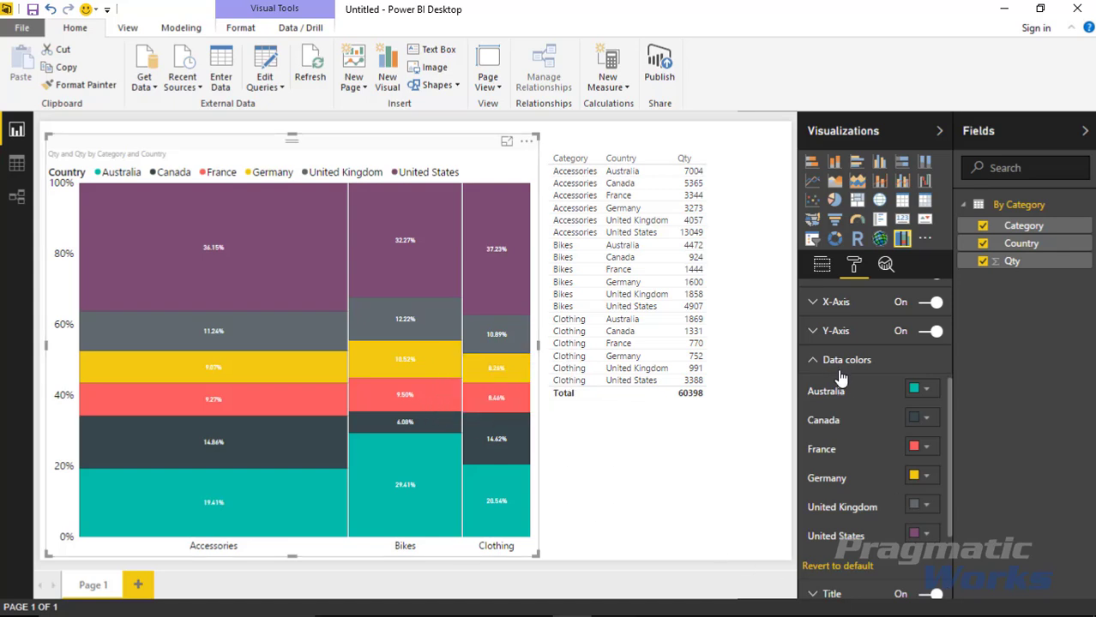
pyautogui.click(810, 370)
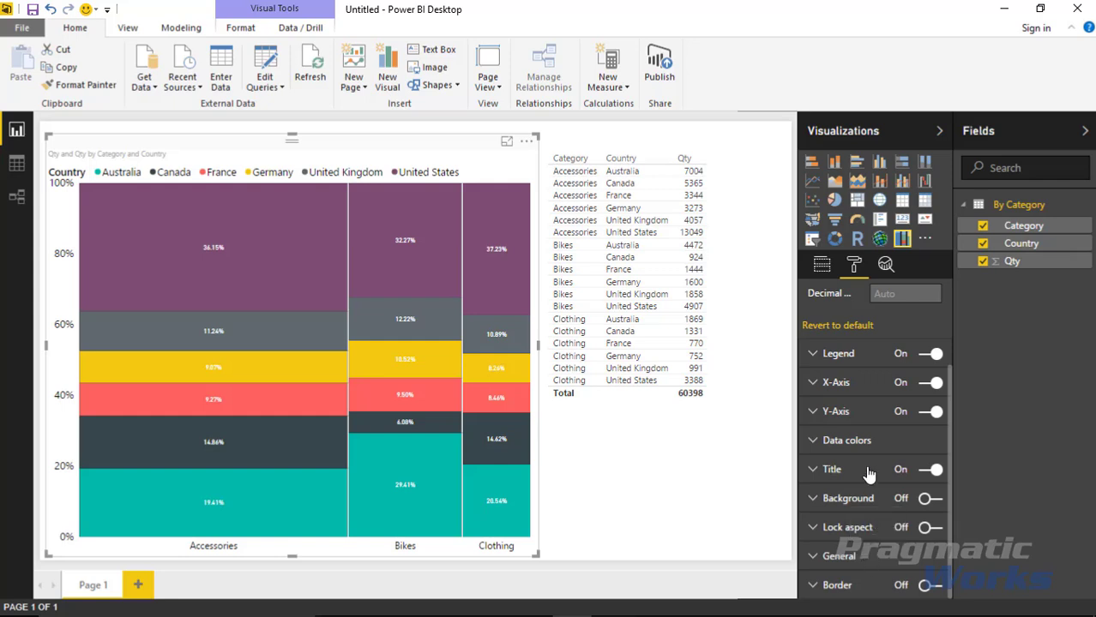
pyautogui.scroll(3, 854, 360)
# - Try Category as the series with Country as columns, then restore Category columns split by Country
pyautogui.click(823, 267)
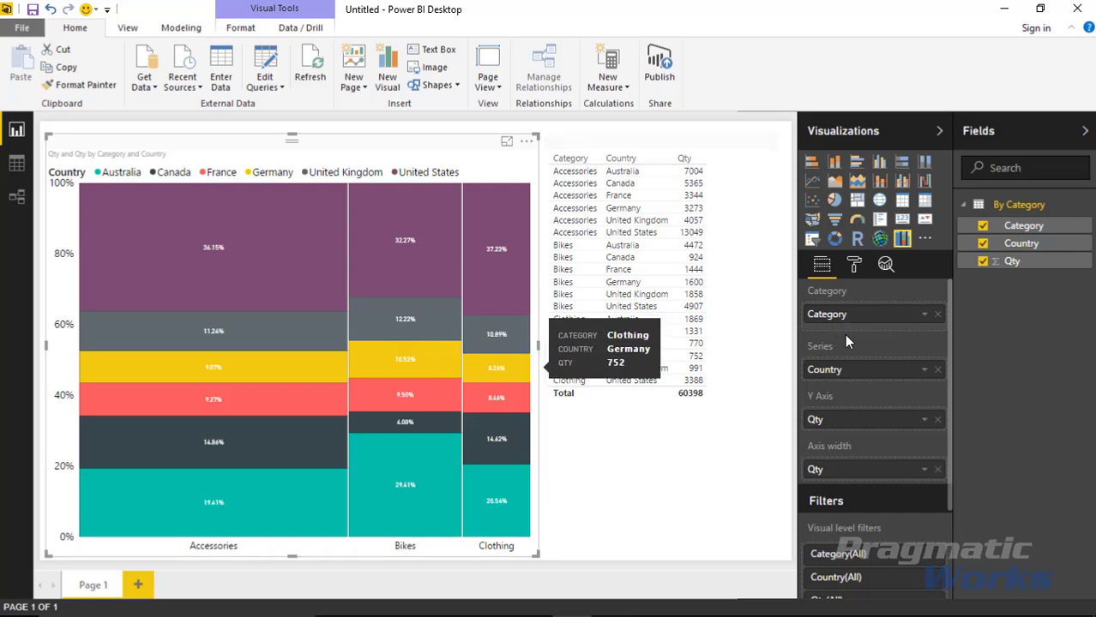
pyautogui.moveTo(865, 315); pyautogui.dragTo(878, 373)
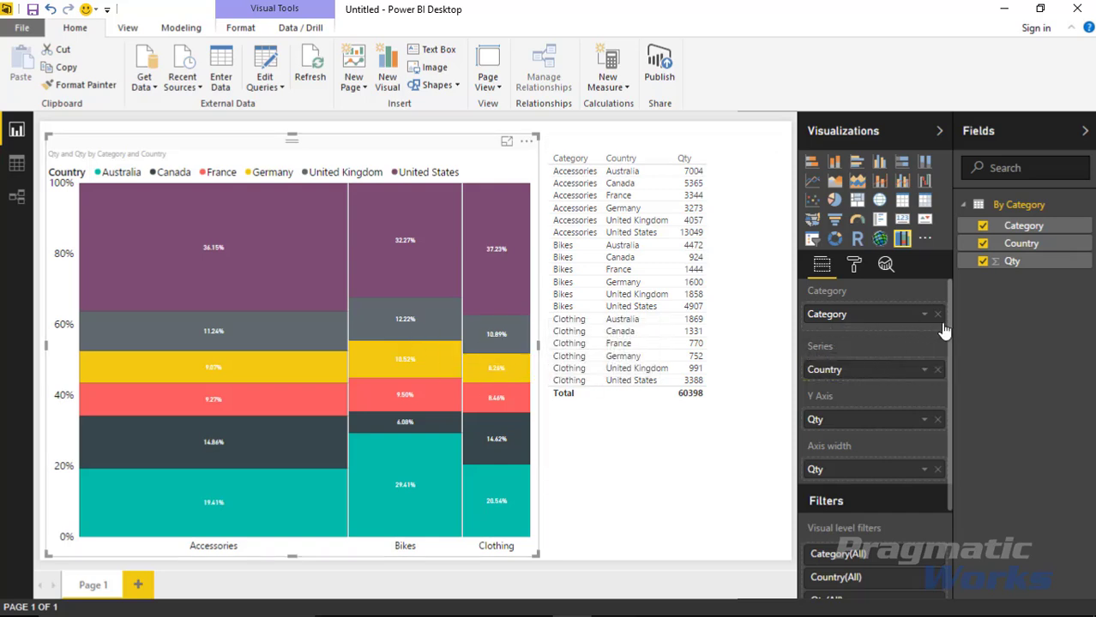
pyautogui.moveTo(902, 321); pyautogui.dragTo(880, 387)
pyautogui.moveTo(194, 314)
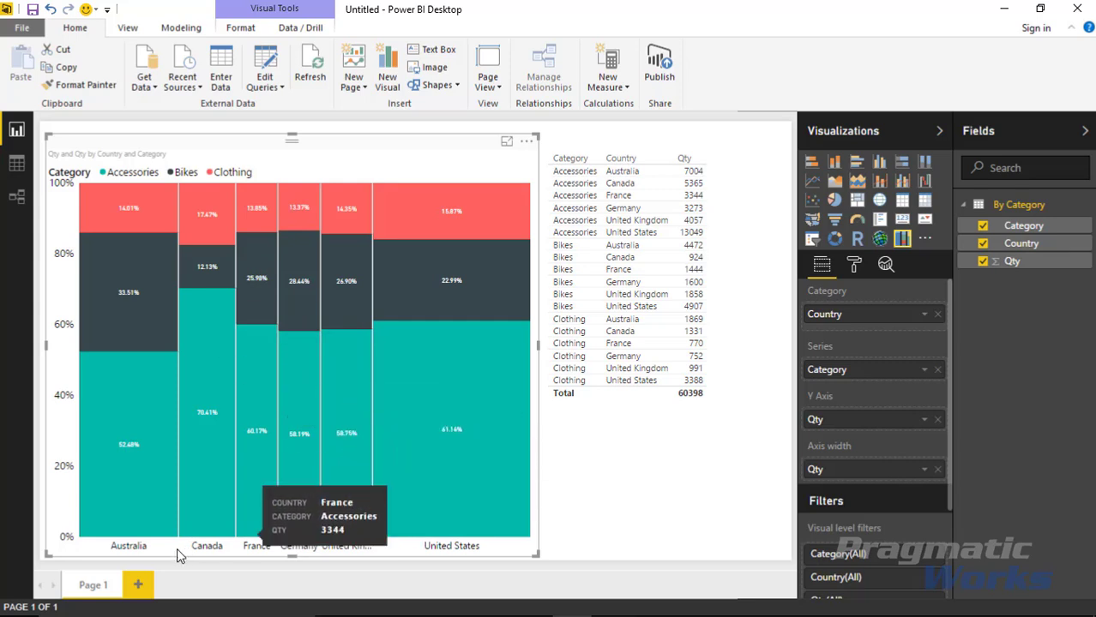
pyautogui.moveTo(180, 516)
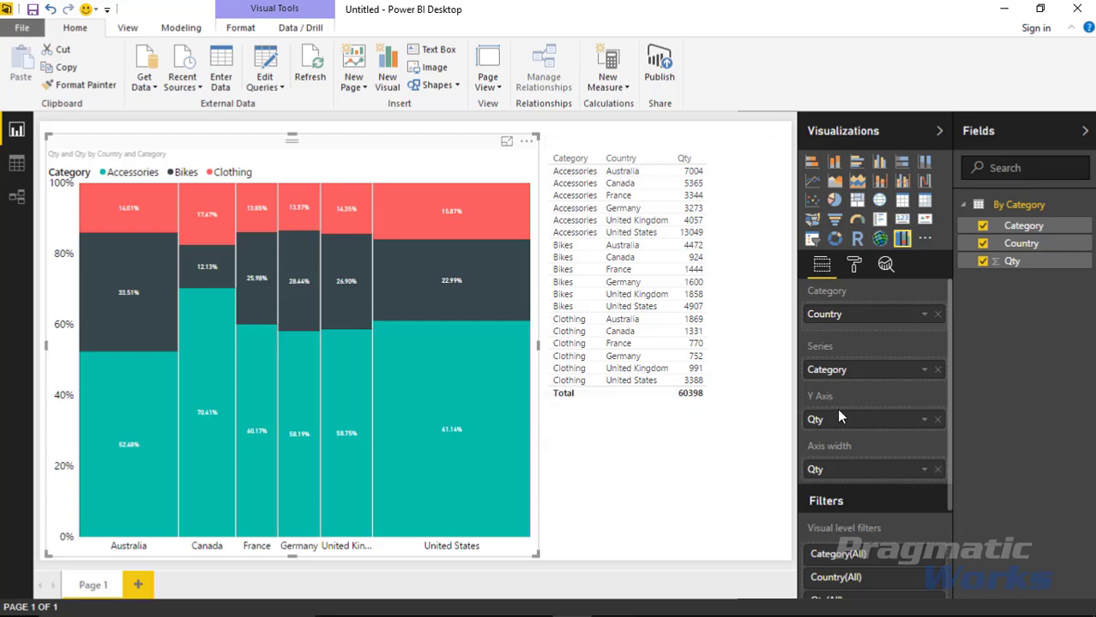
pyautogui.moveTo(895, 382); pyautogui.dragTo(824, 391)
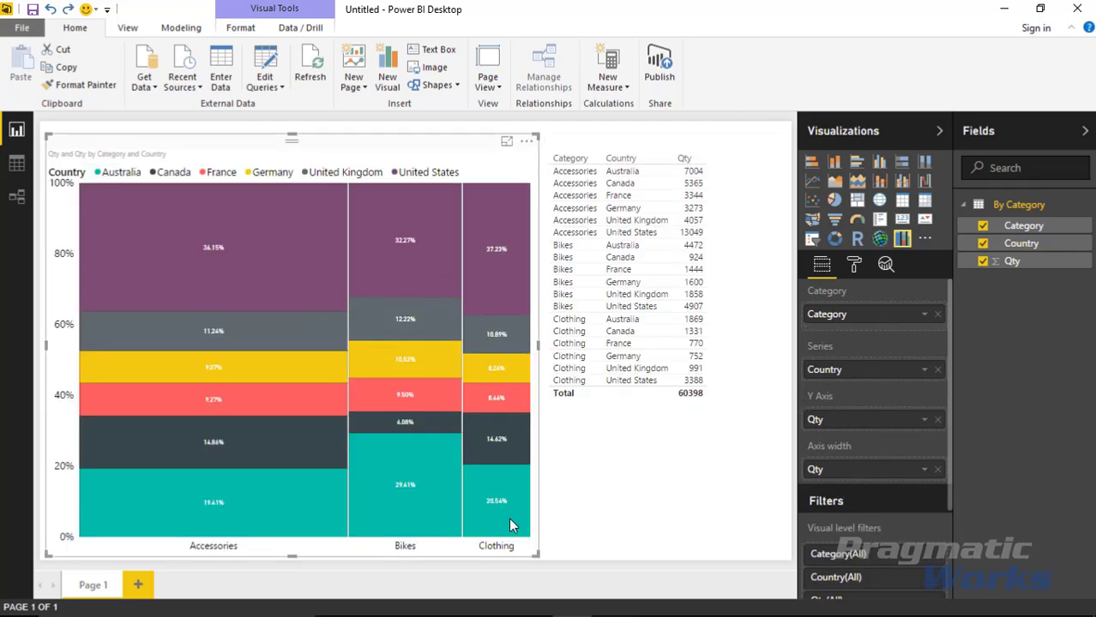